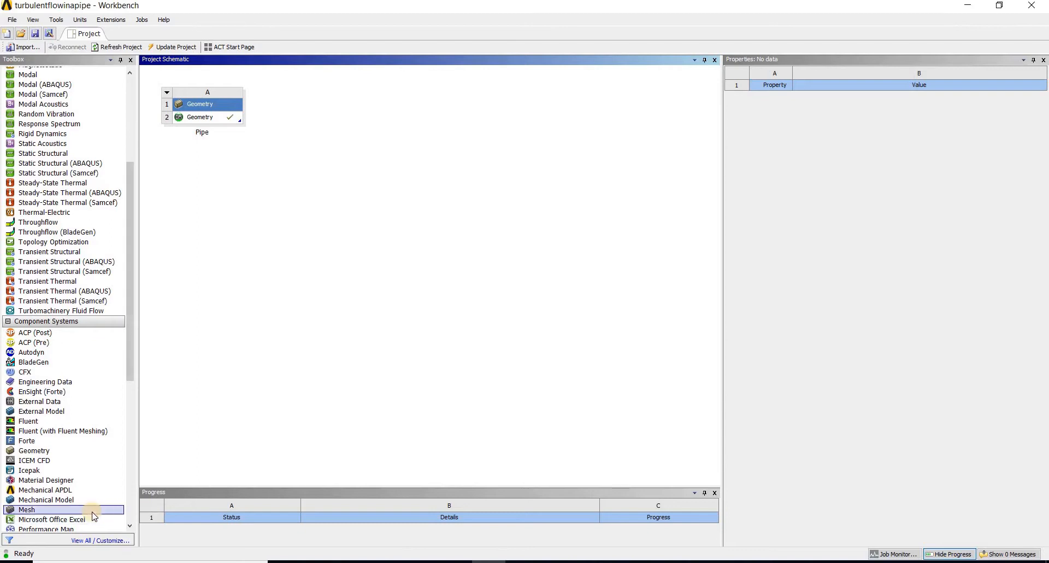
Add a Mesh component system that shares the Pipe geometry, and open its mesh for editing
click(93, 511)
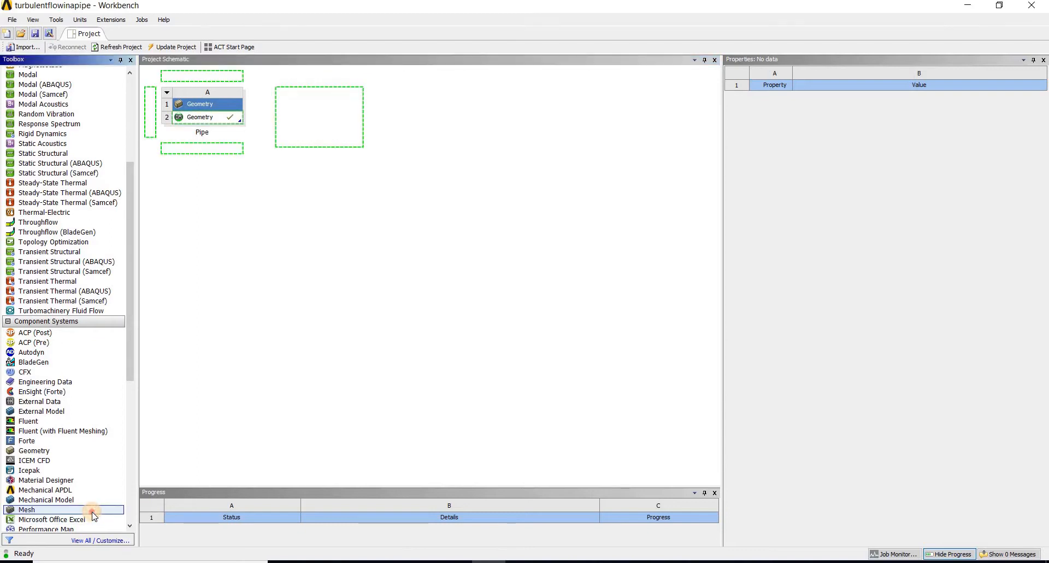
drag(94, 516, 344, 118)
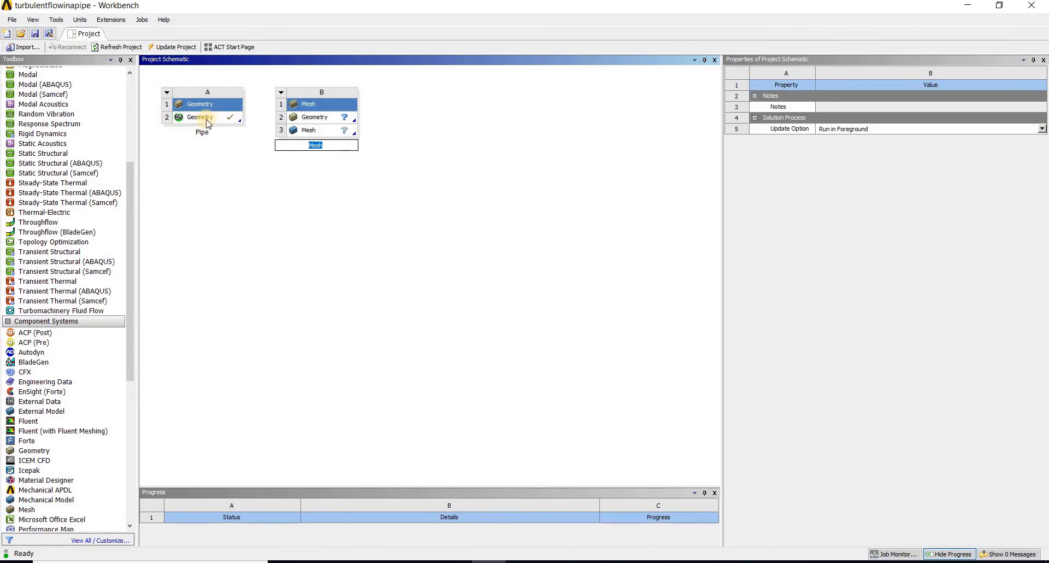
drag(208, 124, 324, 128)
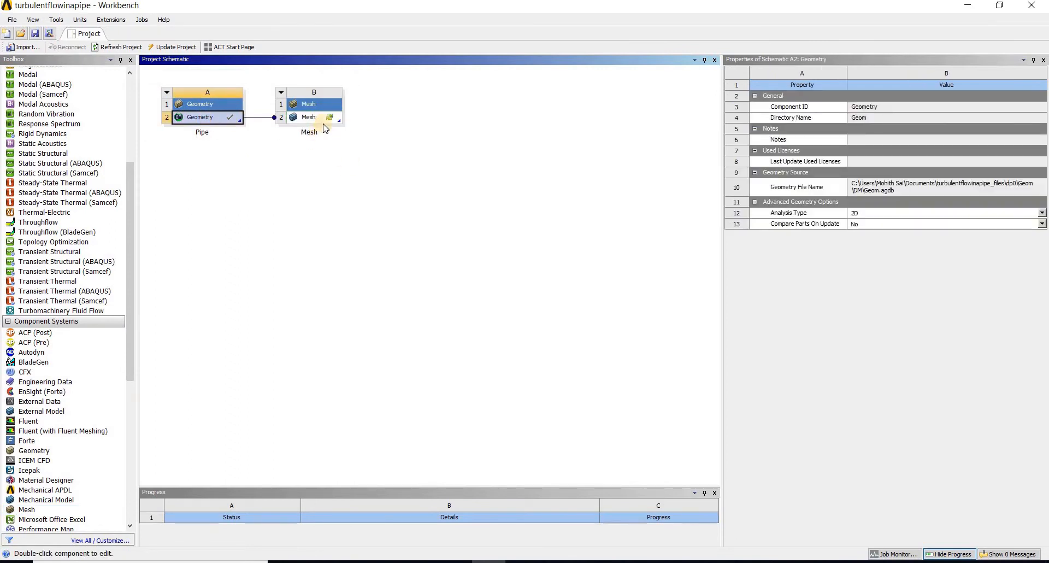
right_click(318, 117)
click(360, 123)
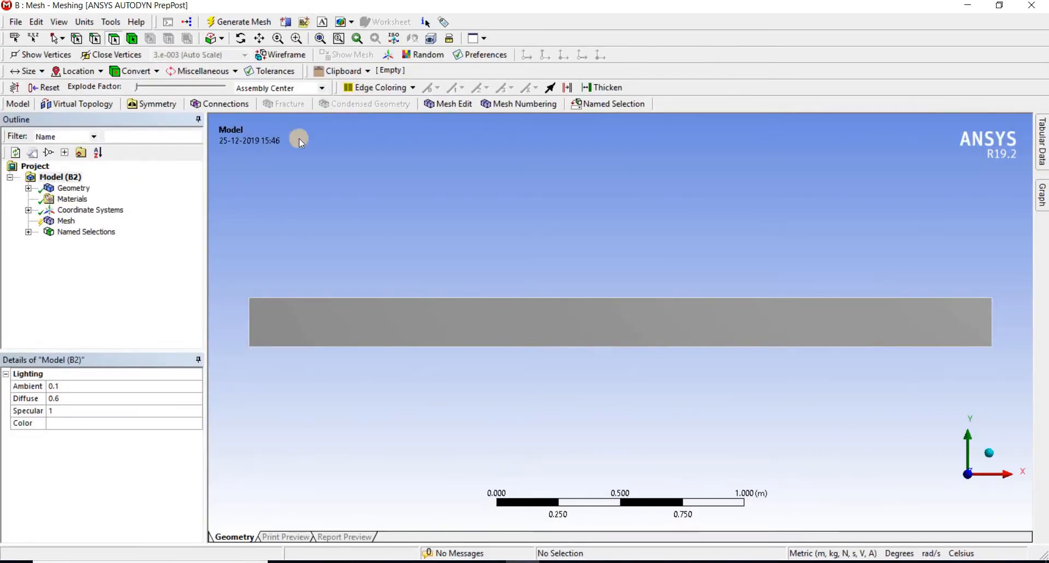
Generate the pipe's mesh with the default settings
click(75, 222)
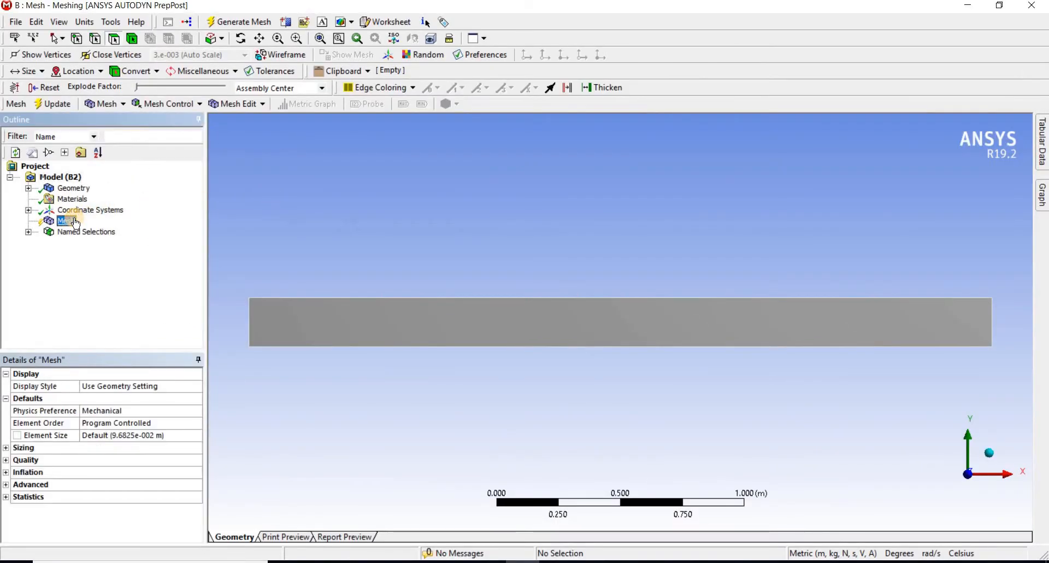
right_click(75, 222)
click(123, 270)
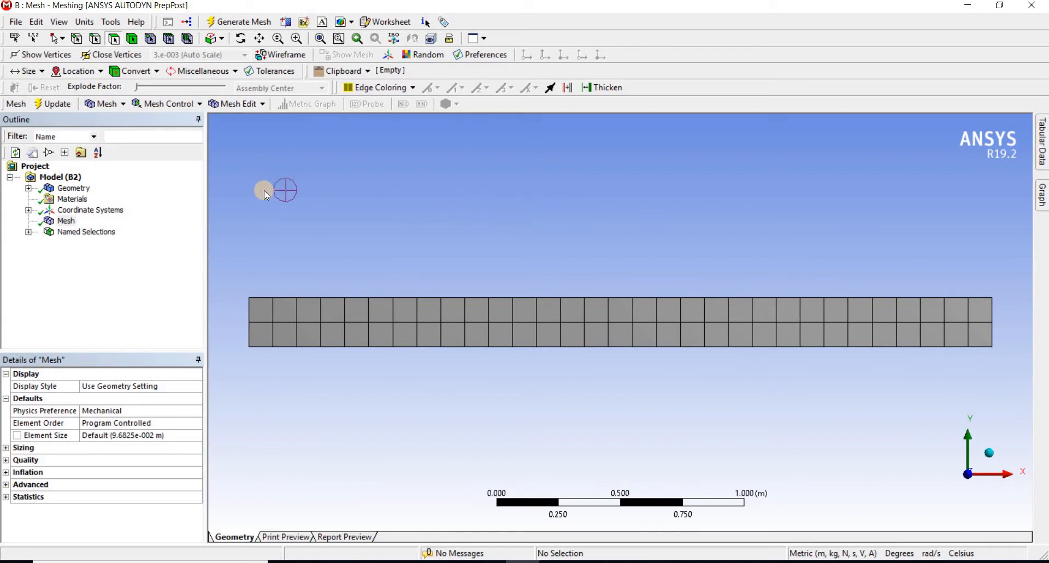
Insert a Face Meshing control and scope it to the rectangular pipe face
click(186, 110)
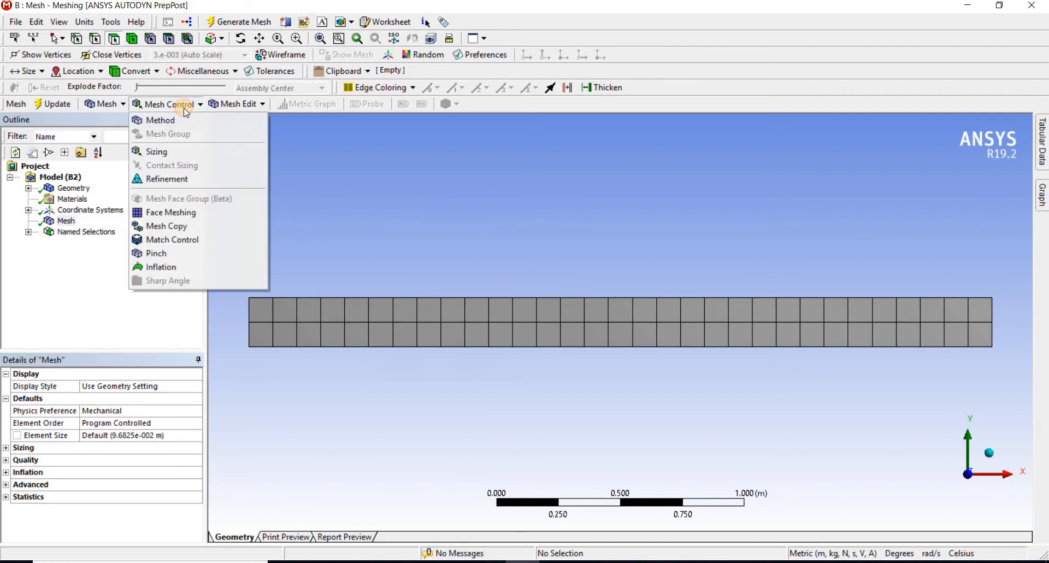
click(223, 212)
click(332, 329)
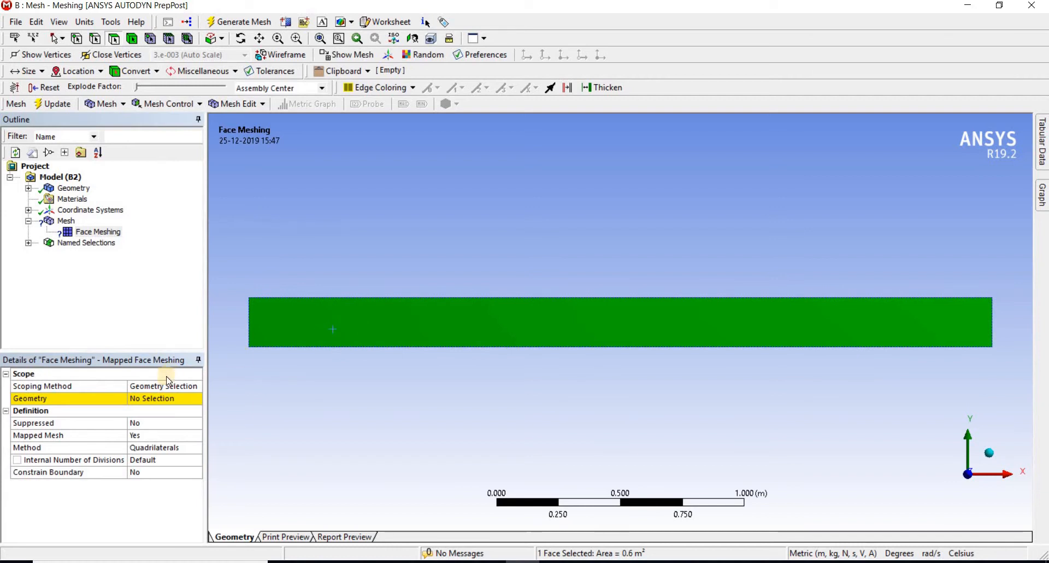
click(144, 399)
click(143, 398)
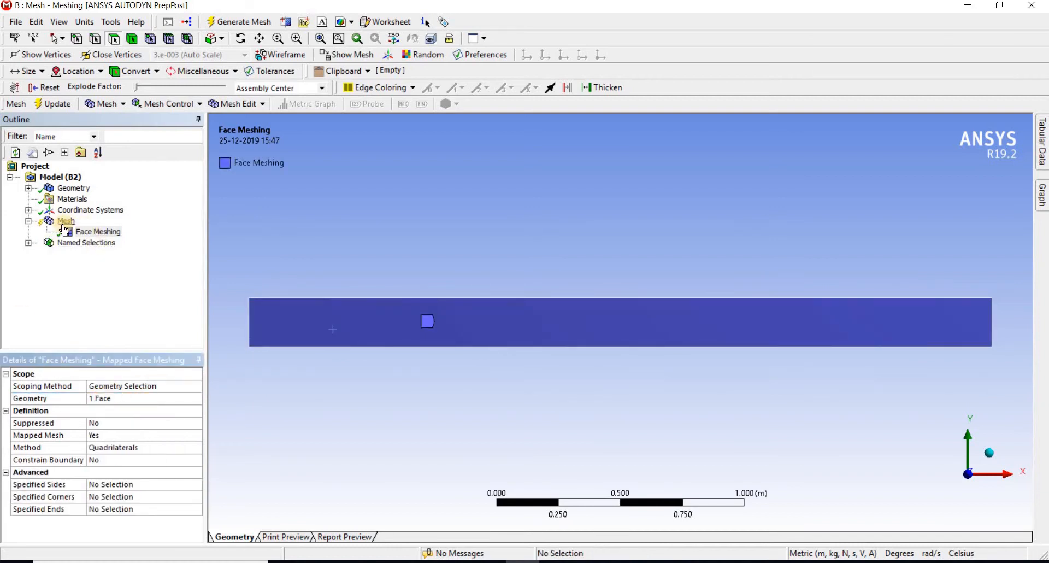
Insert a Sizing control scoped to the pipe's two long horizontal edges
click(169, 109)
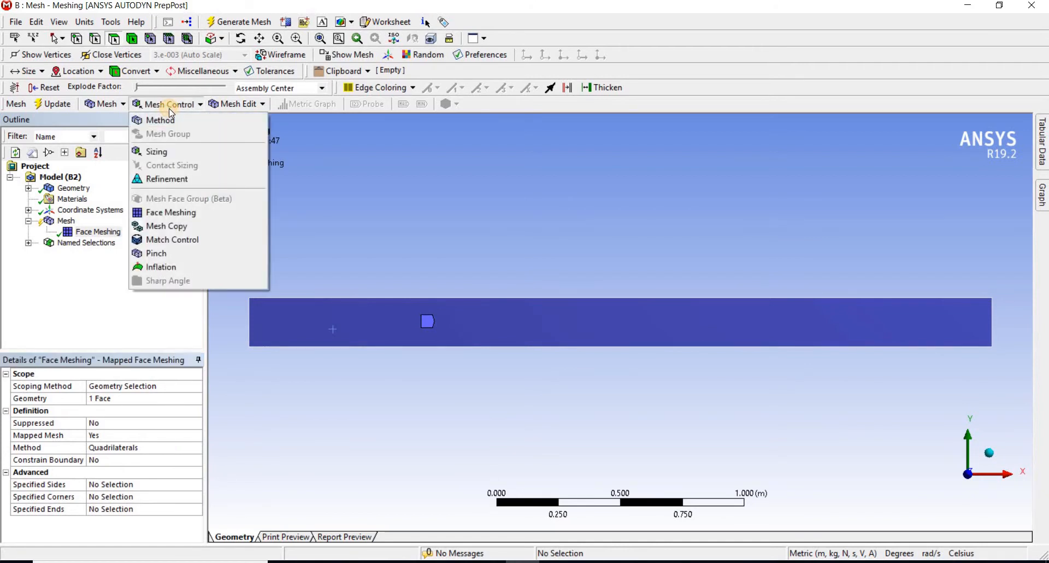
click(199, 150)
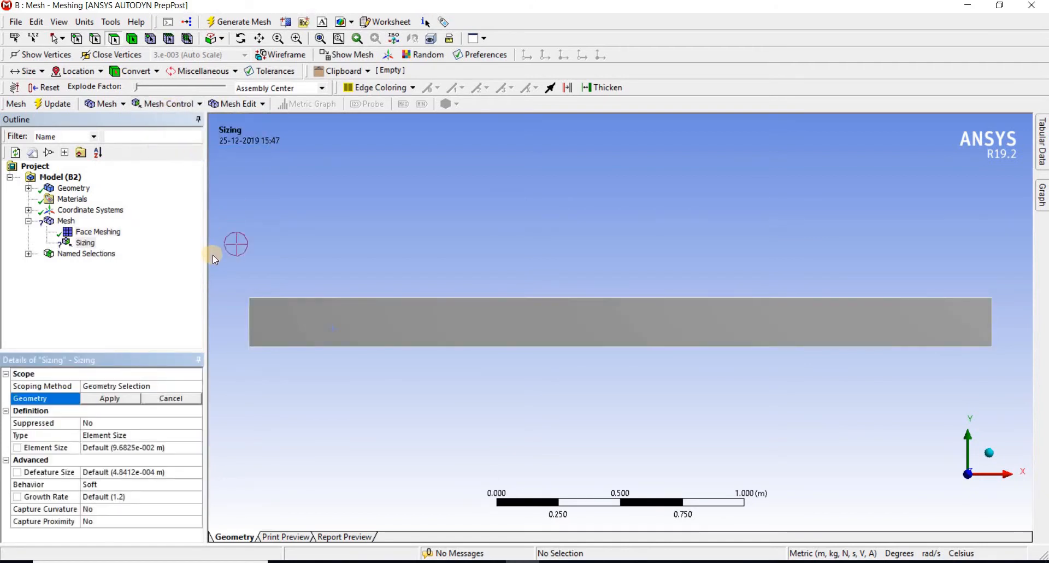
click(95, 39)
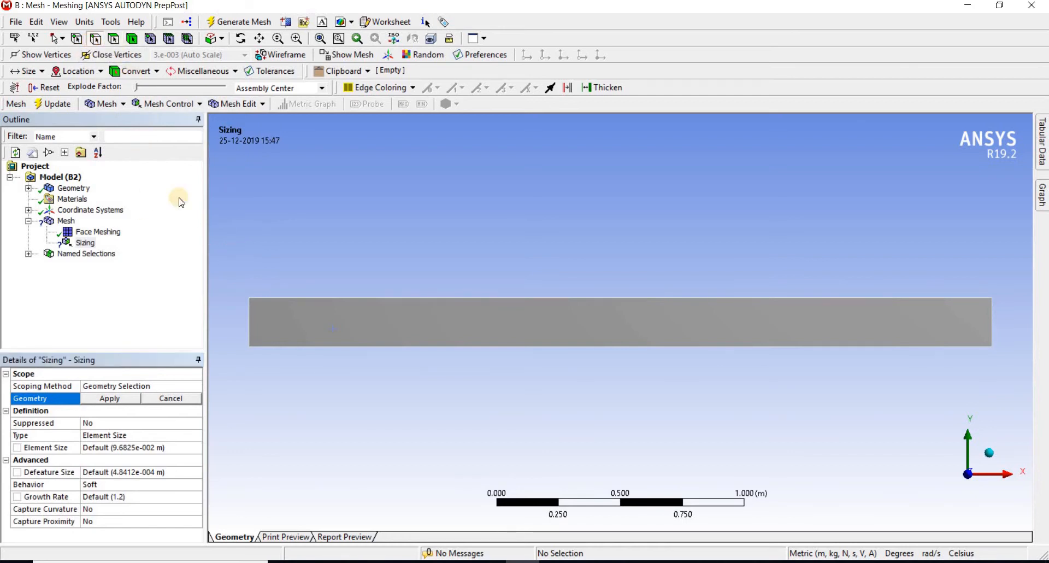
click(502, 299)
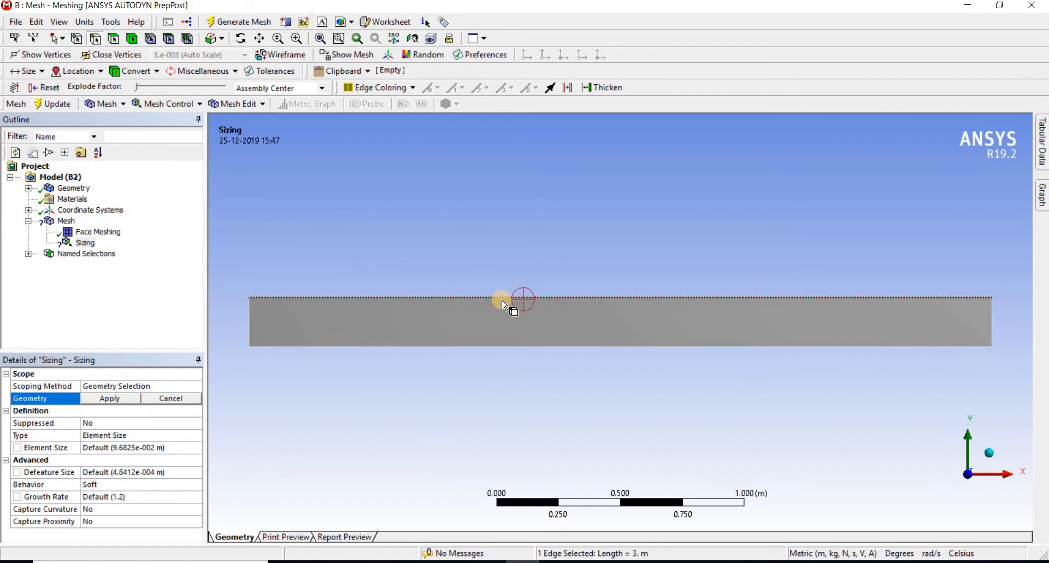
ctrl+click(583, 347)
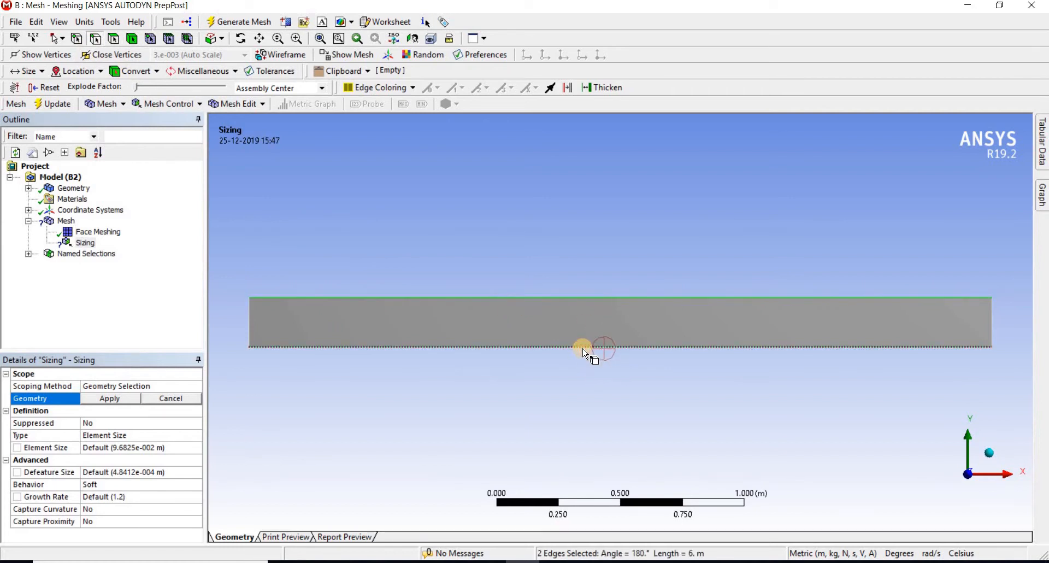
click(117, 400)
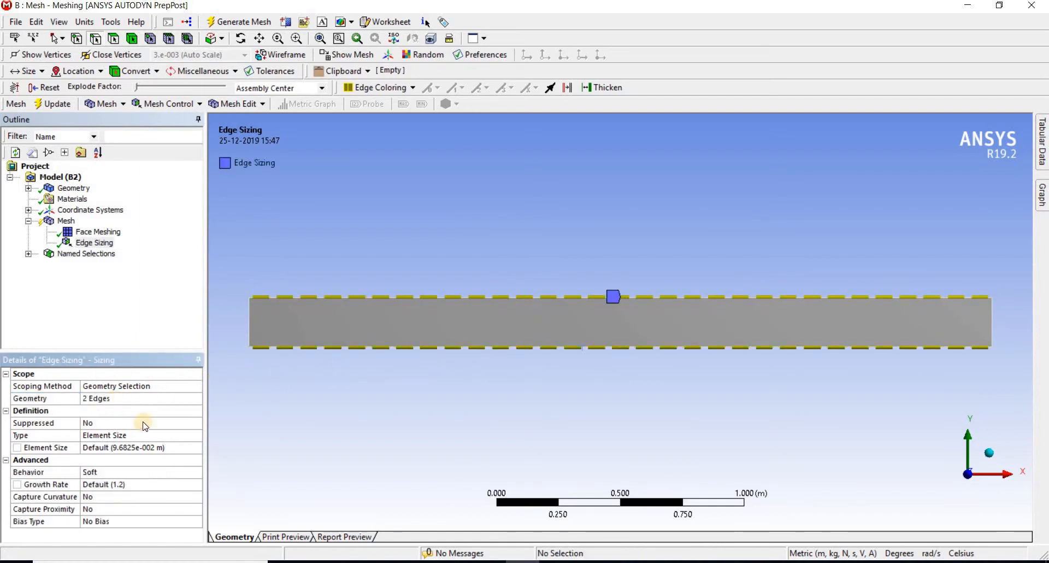
Define the long-edge sizing by Number of Divisions with 100 divisions and Hard behavior
click(153, 434)
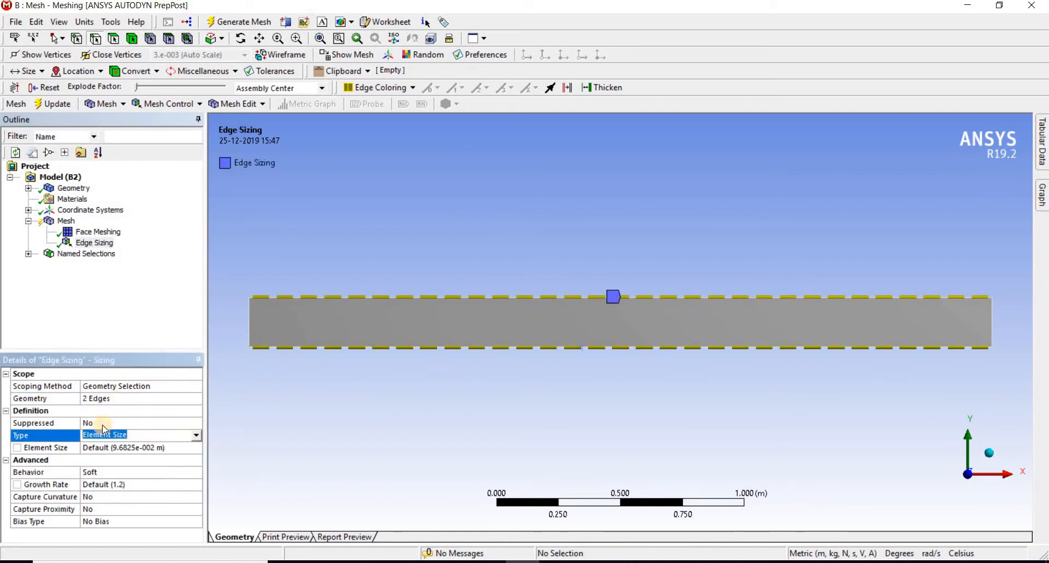
click(195, 436)
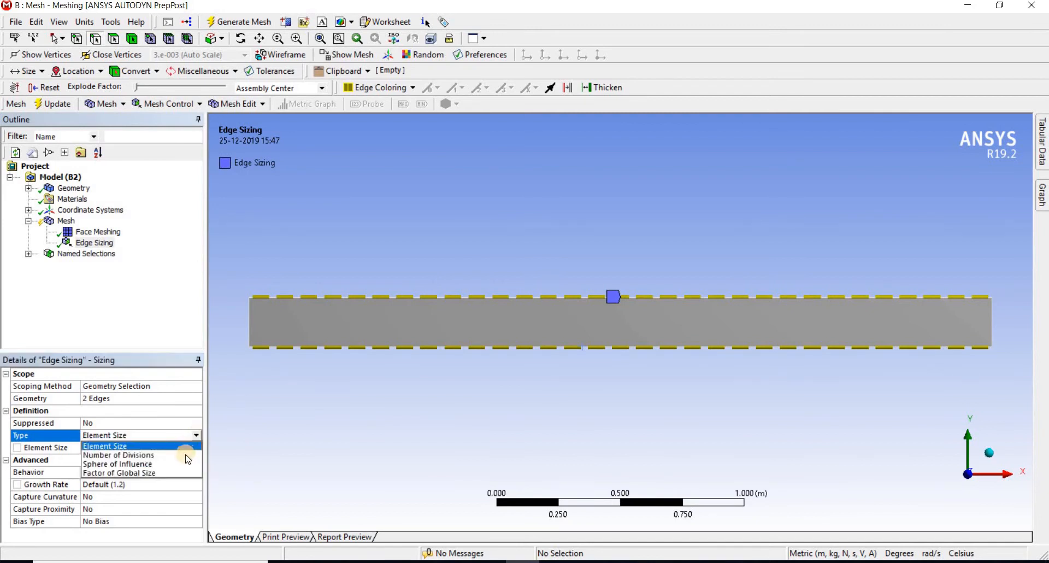
click(185, 454)
click(131, 449)
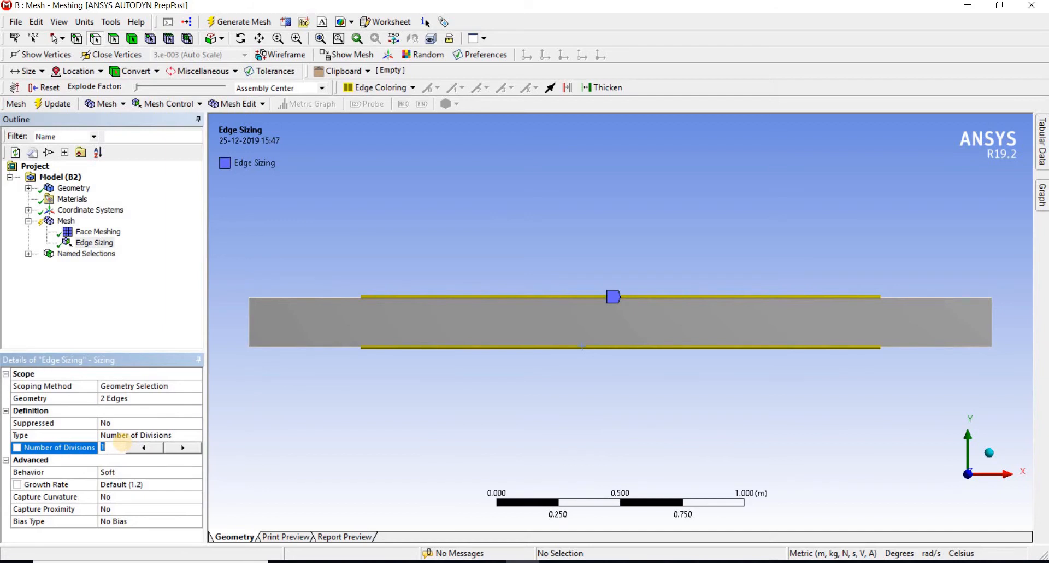
text(100)
click(155, 471)
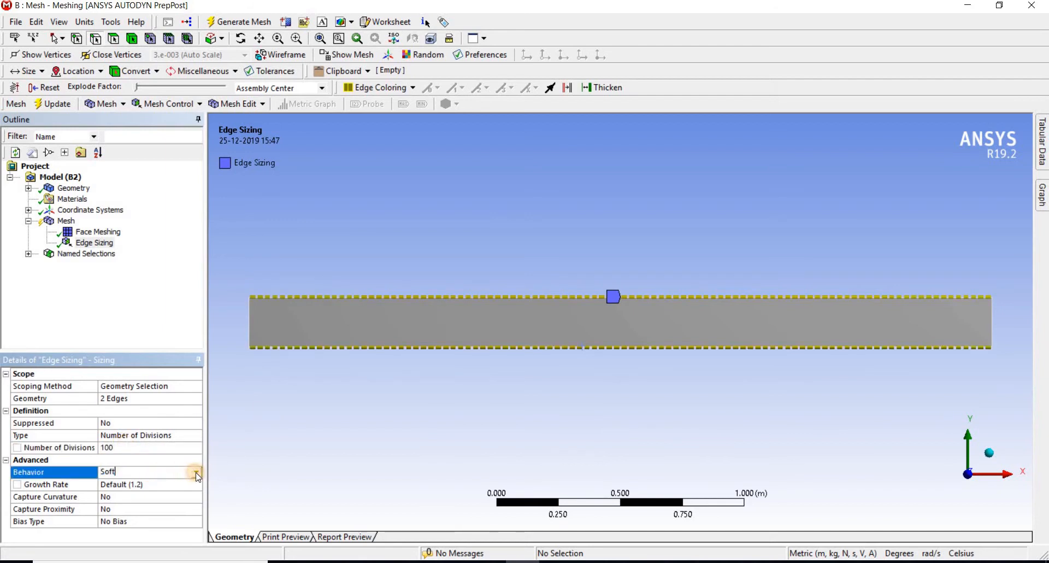
click(194, 472)
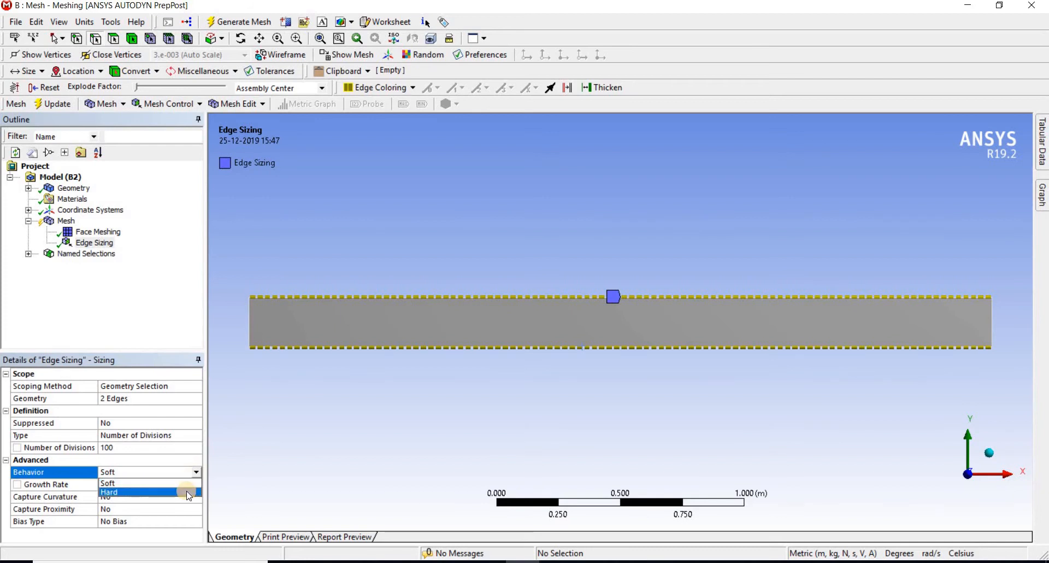
click(188, 493)
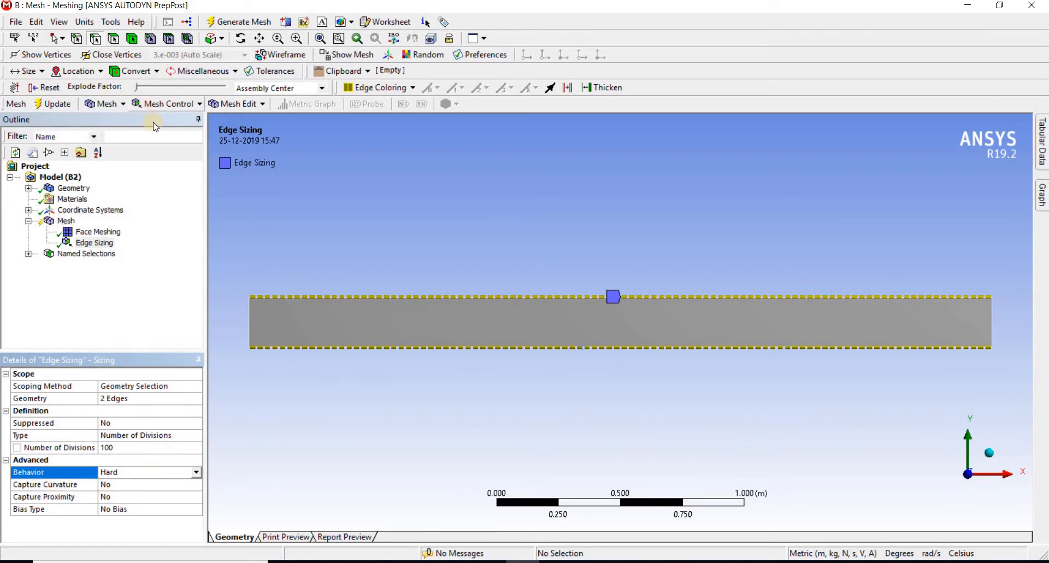
Regenerate the mesh with the face meshing and long-edge sizing controls
click(65, 221)
right_click(66, 222)
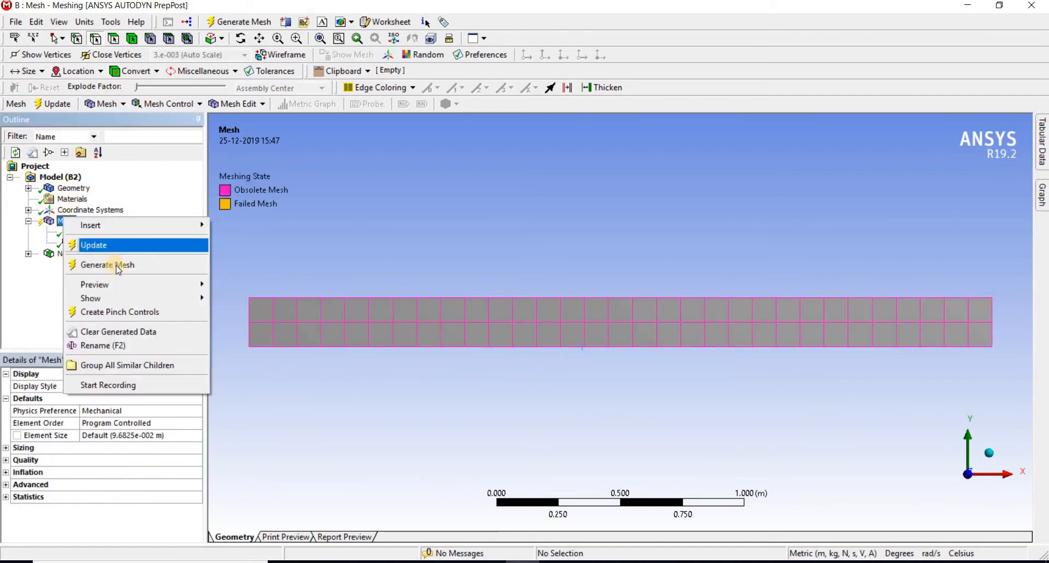
click(115, 265)
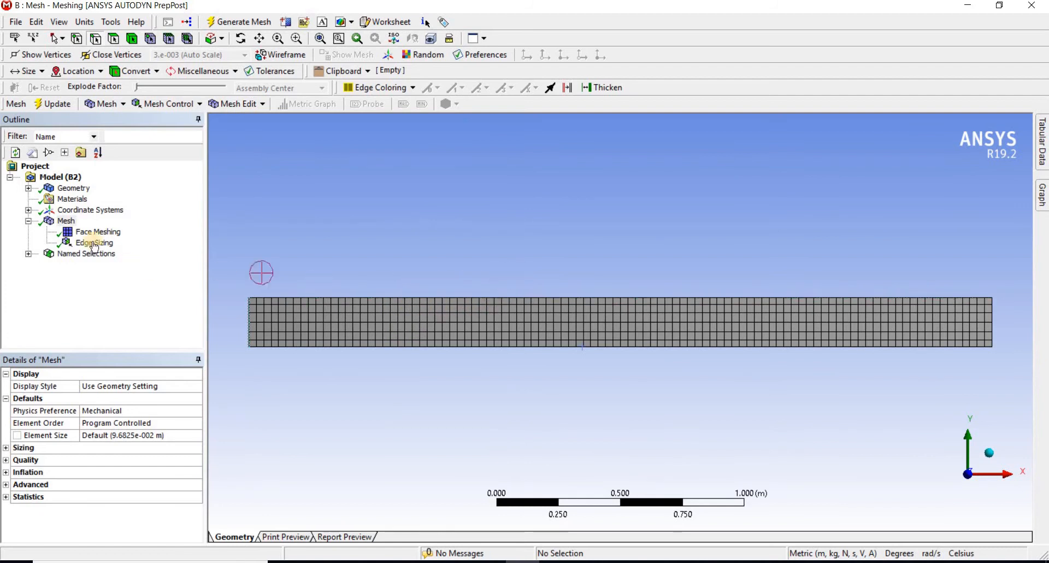
Insert a second Sizing control scoped to the pipe's short left vertical edge
click(66, 221)
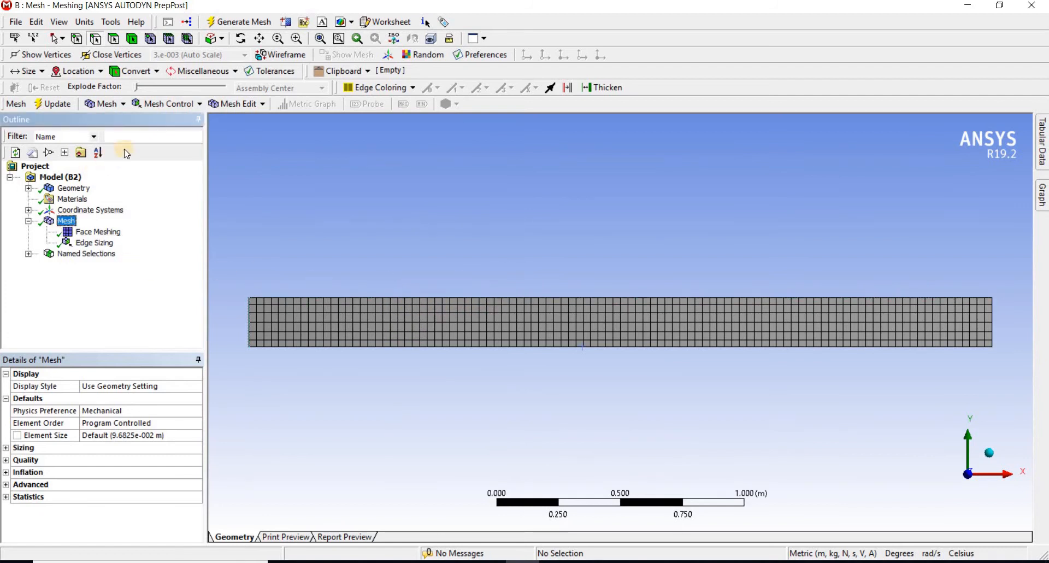
click(162, 104)
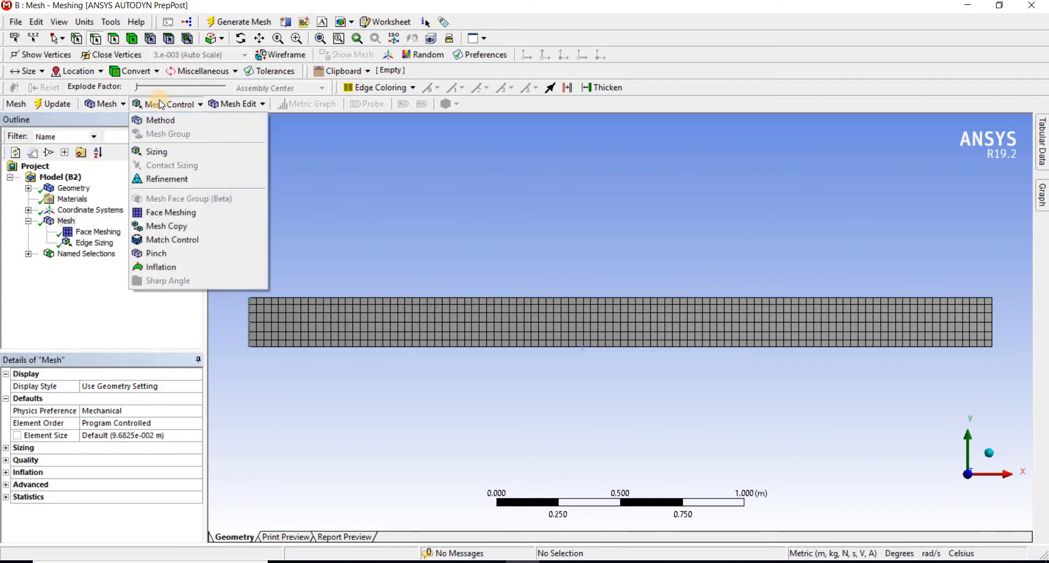
click(210, 152)
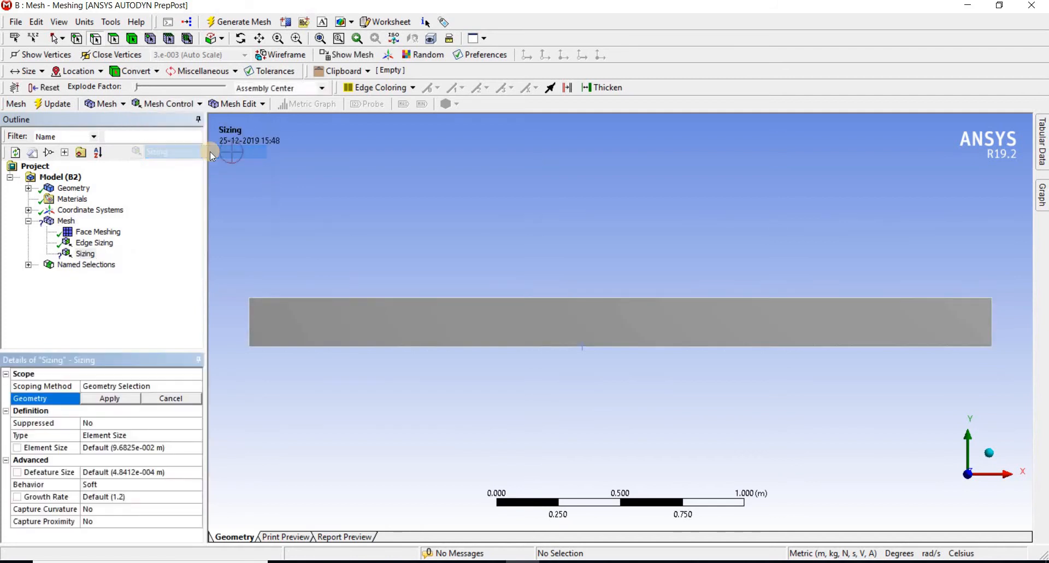
click(250, 320)
click(110, 398)
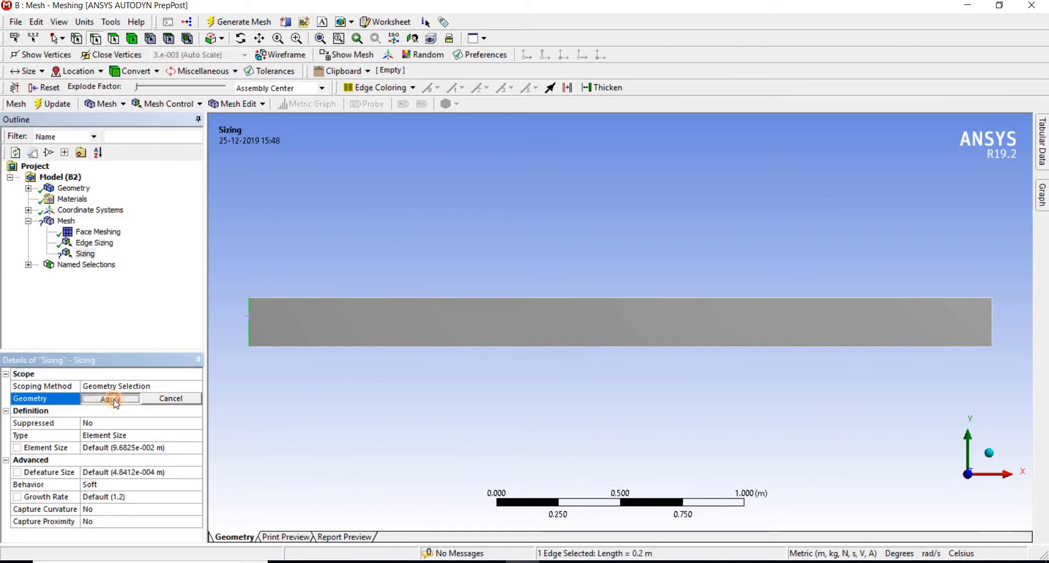
Define the left-edge sizing by Number of Divisions with 30 divisions and Hard behavior
click(159, 435)
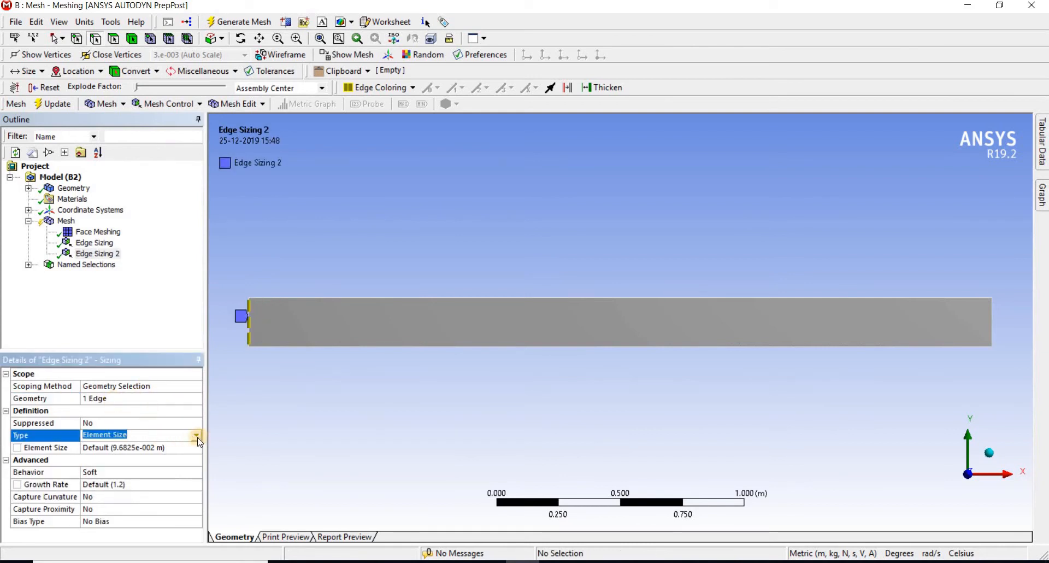
click(196, 436)
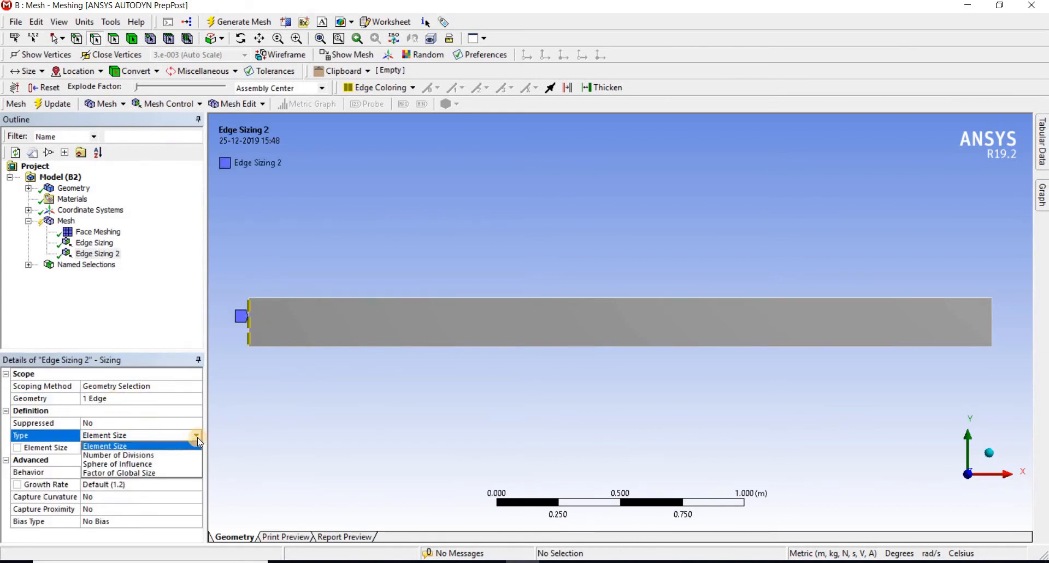
click(182, 455)
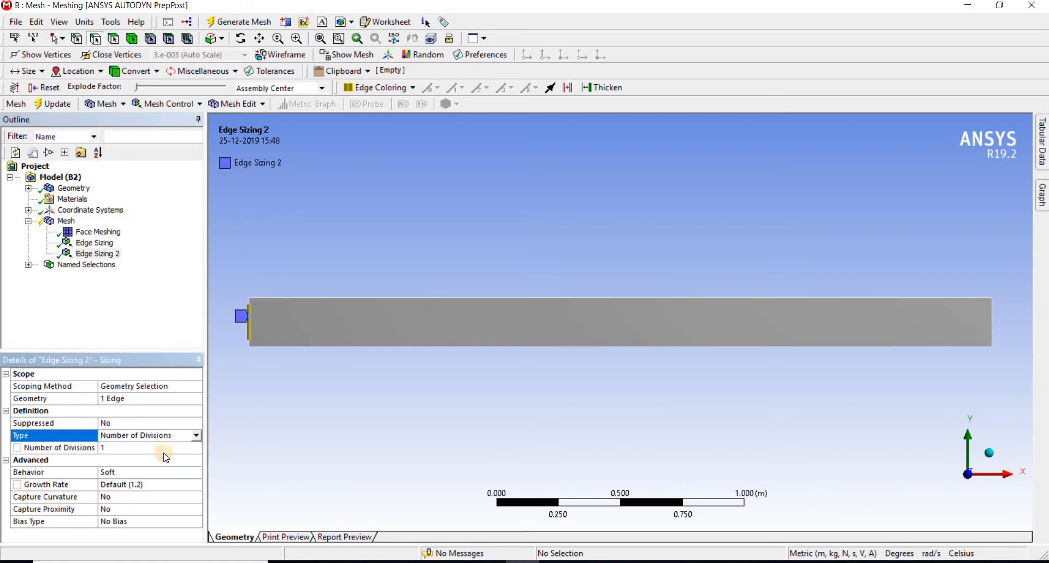
click(146, 451)
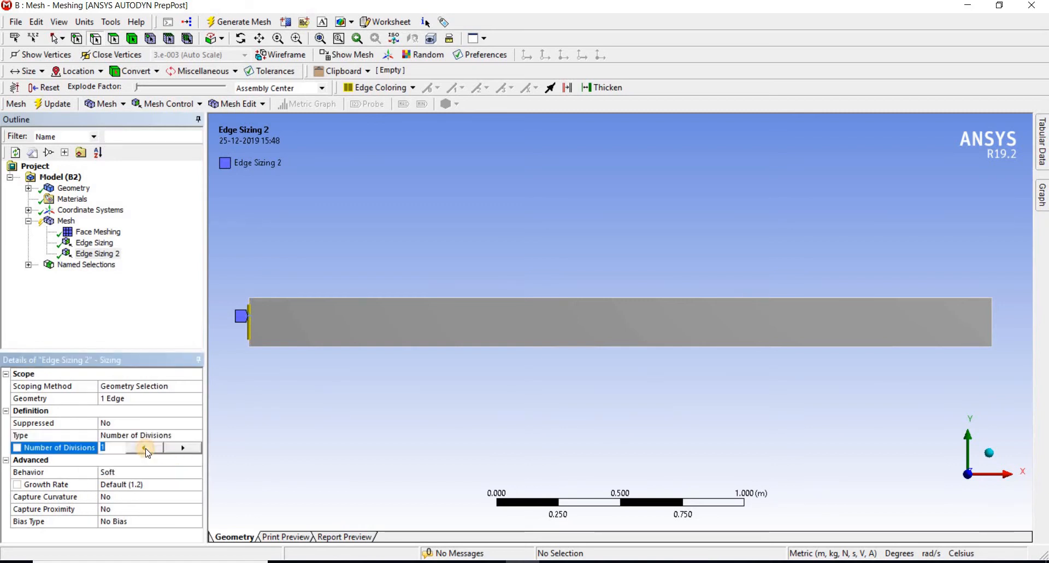
text(30)
key(Return)
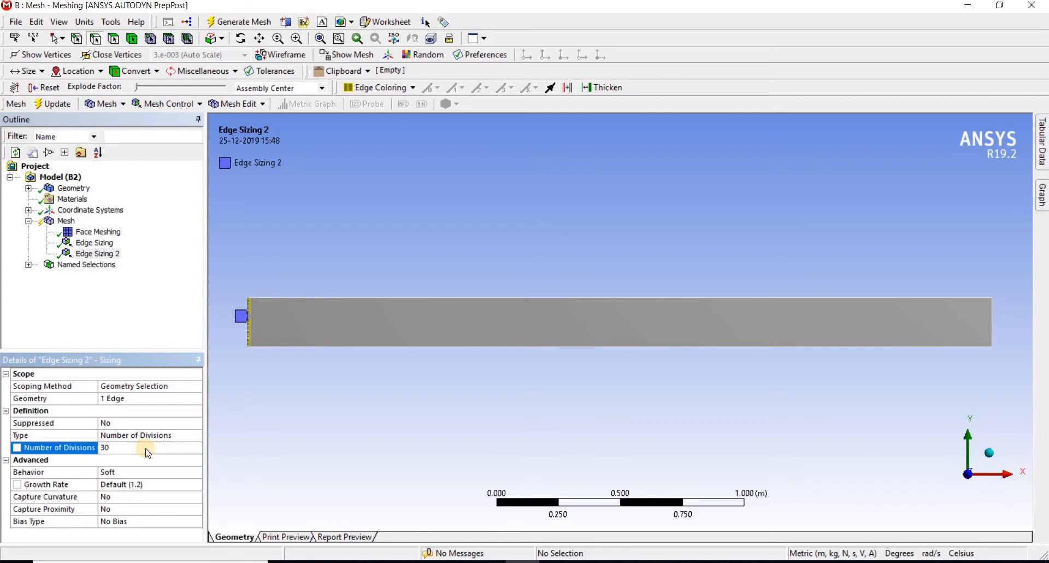
click(147, 473)
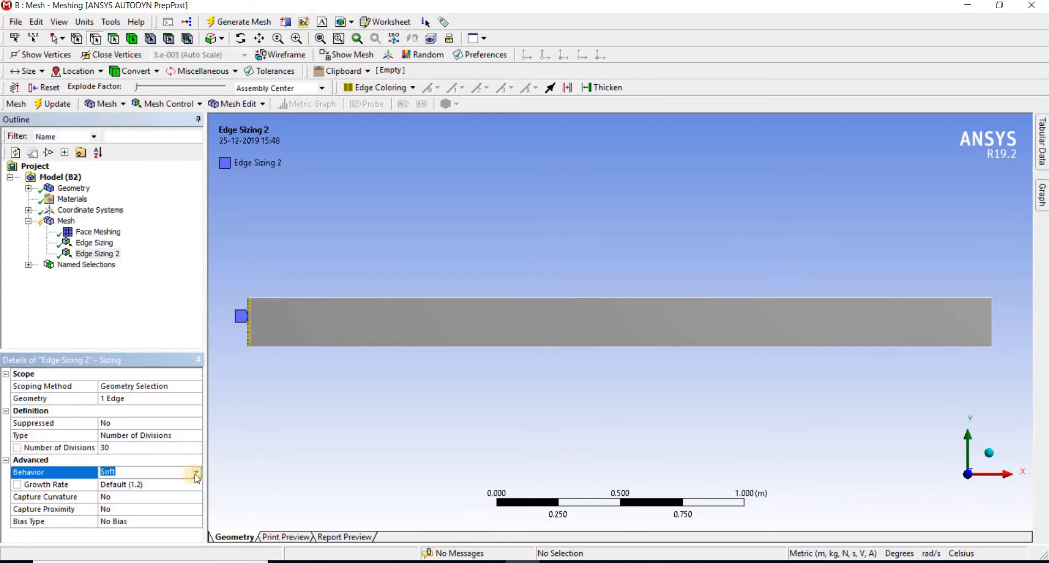
click(196, 472)
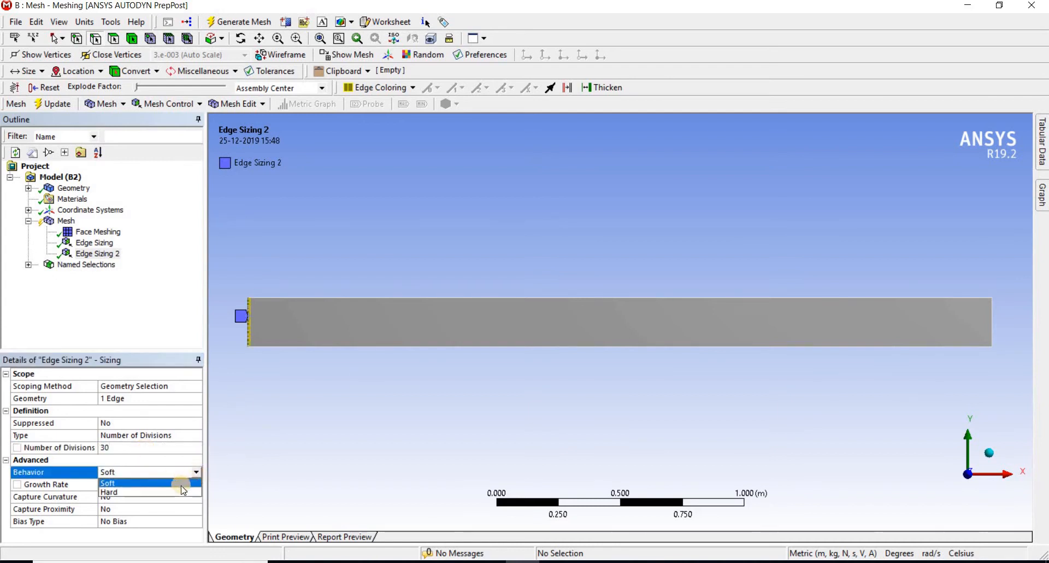
click(180, 490)
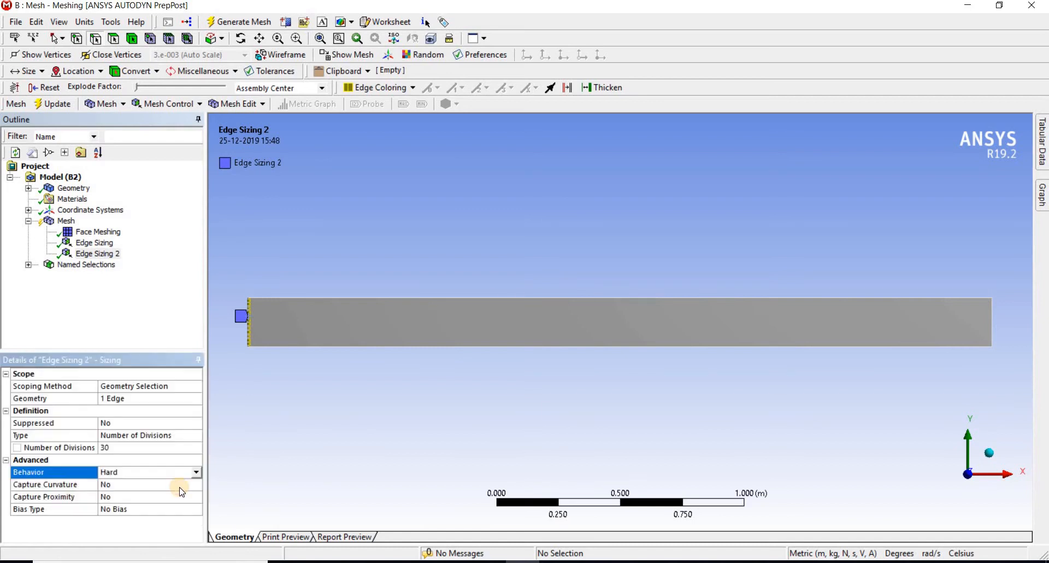
Apply the long-to-short dash bias type to the left-edge sizing with a bias factor of 10
click(185, 509)
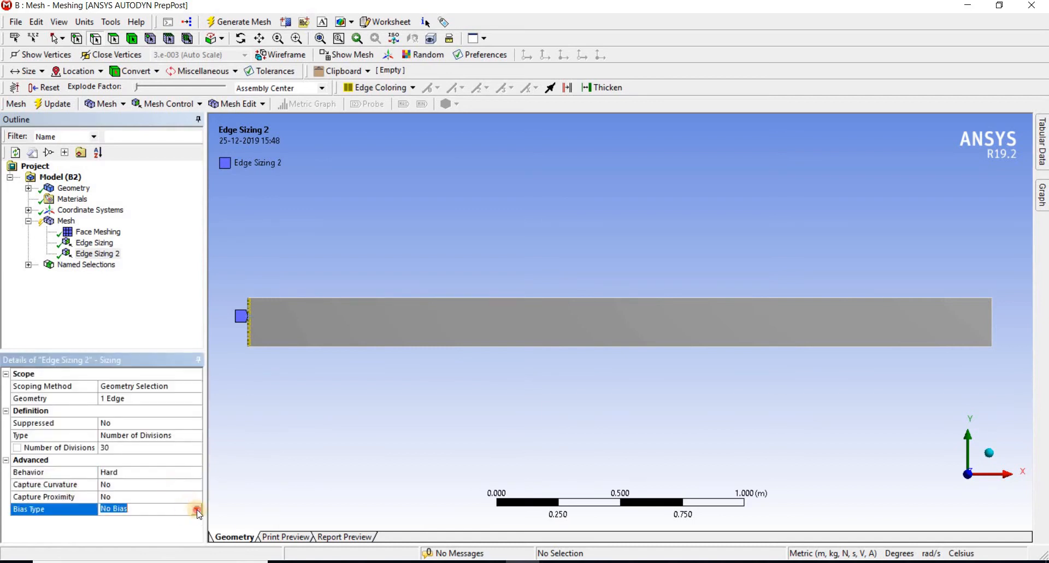
click(197, 509)
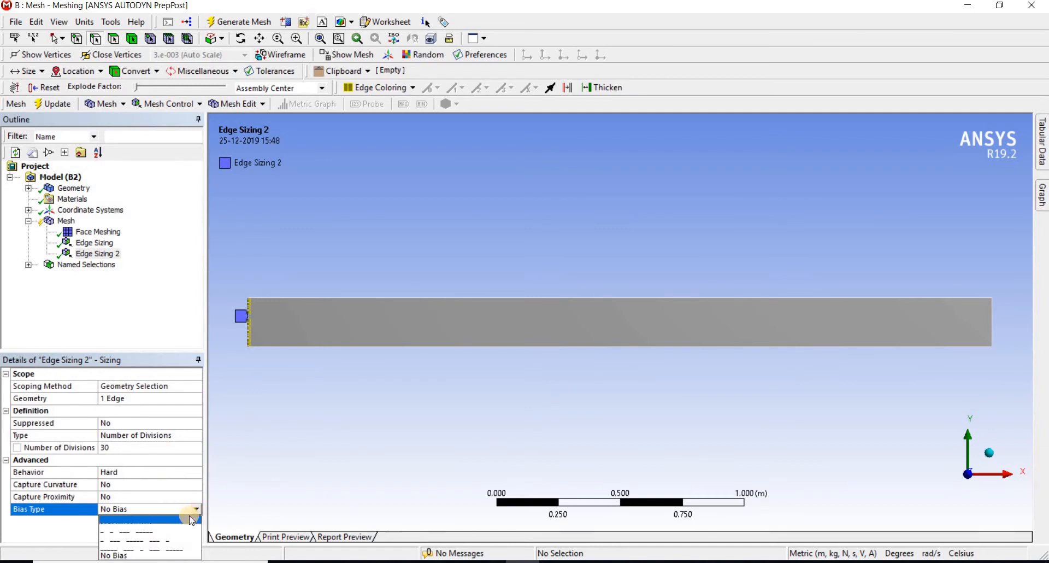
click(187, 519)
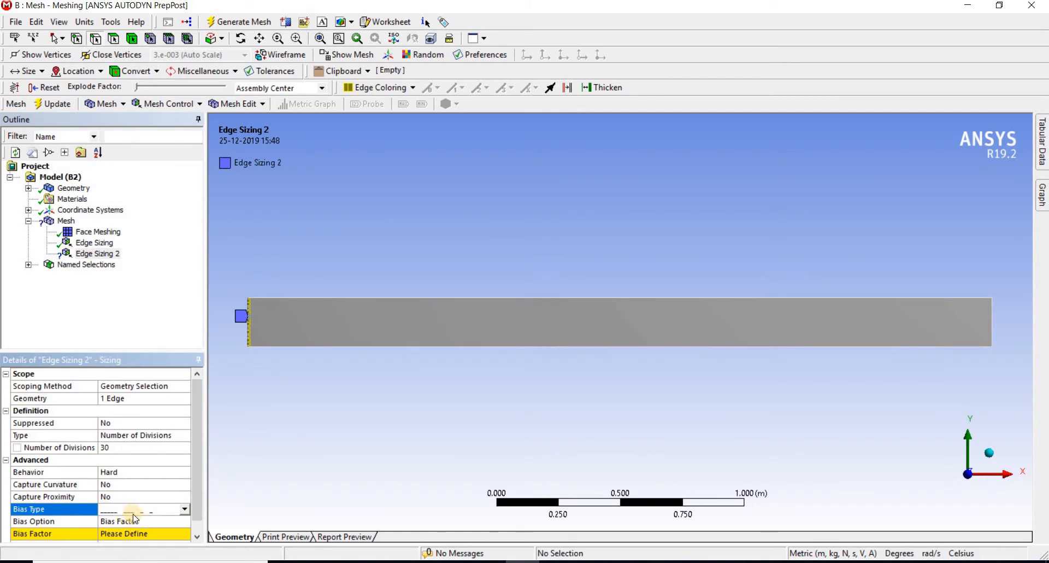
click(150, 536)
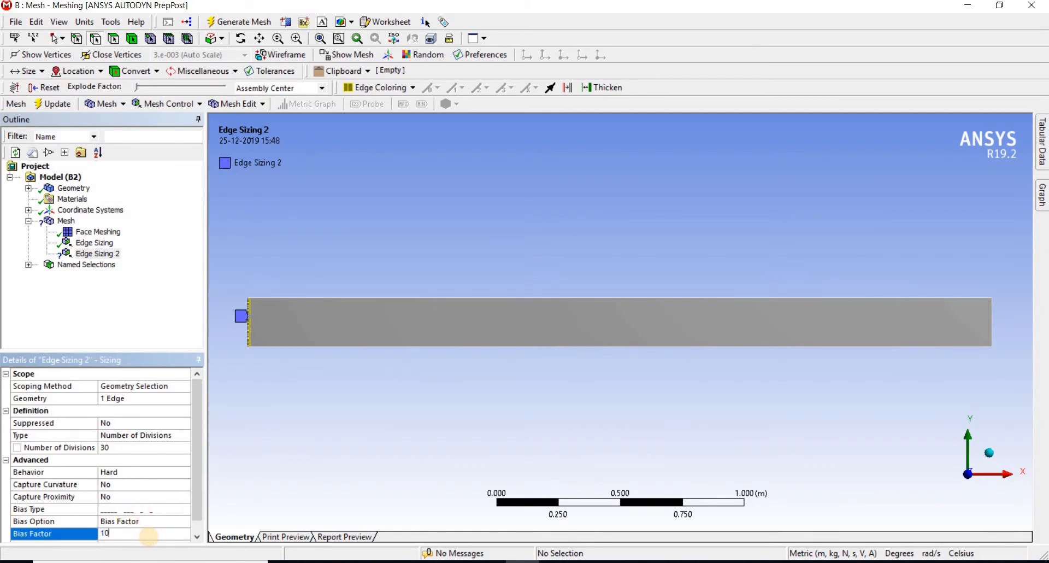
key(Return)
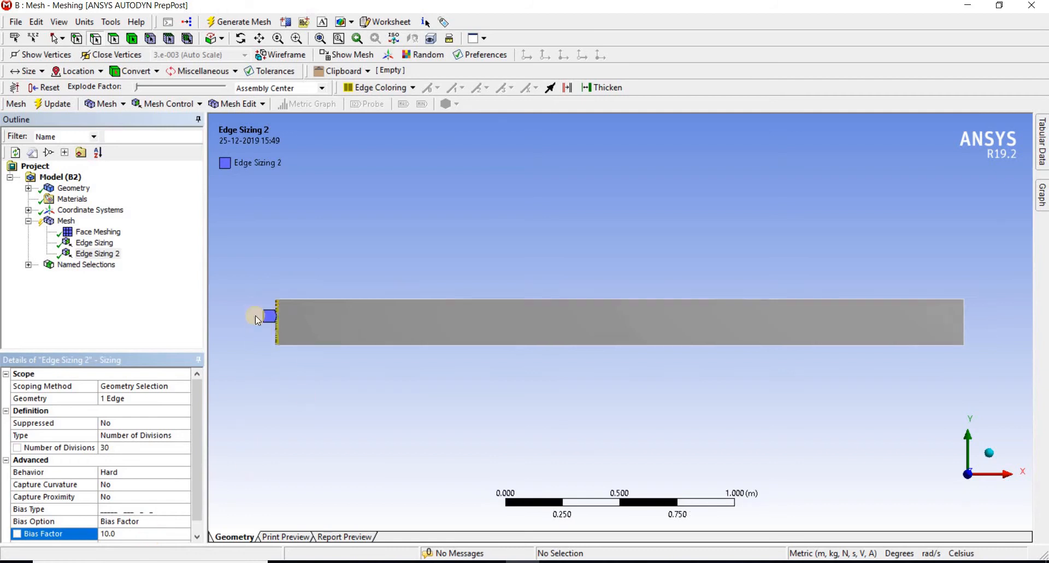
Reverse the left-edge sizing's bias by choosing the short-to-long dash bias type
scroll(298, 335, up, 2)
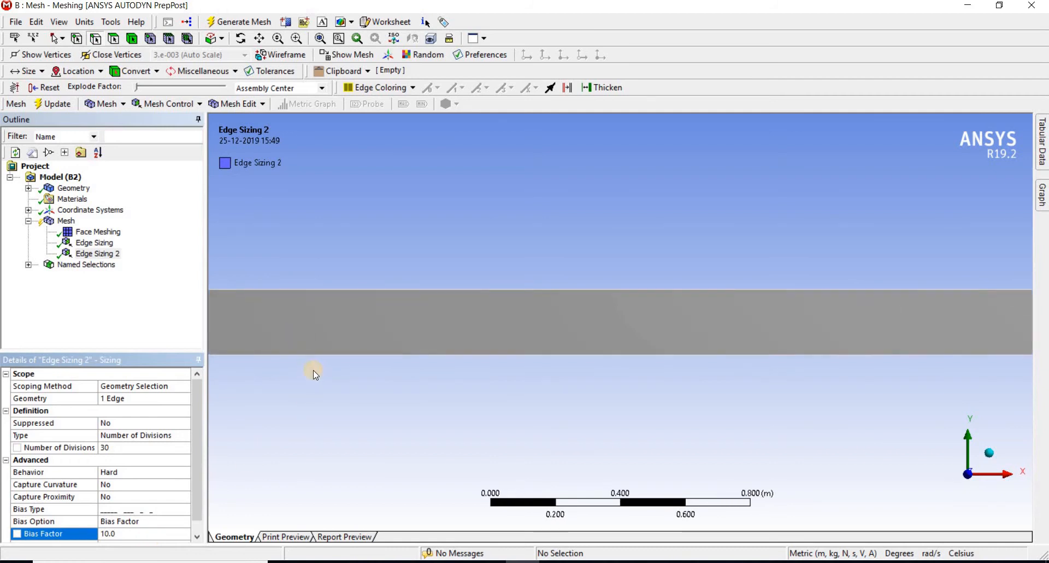
ctrl+middle_drag(381, 372, 564, 381)
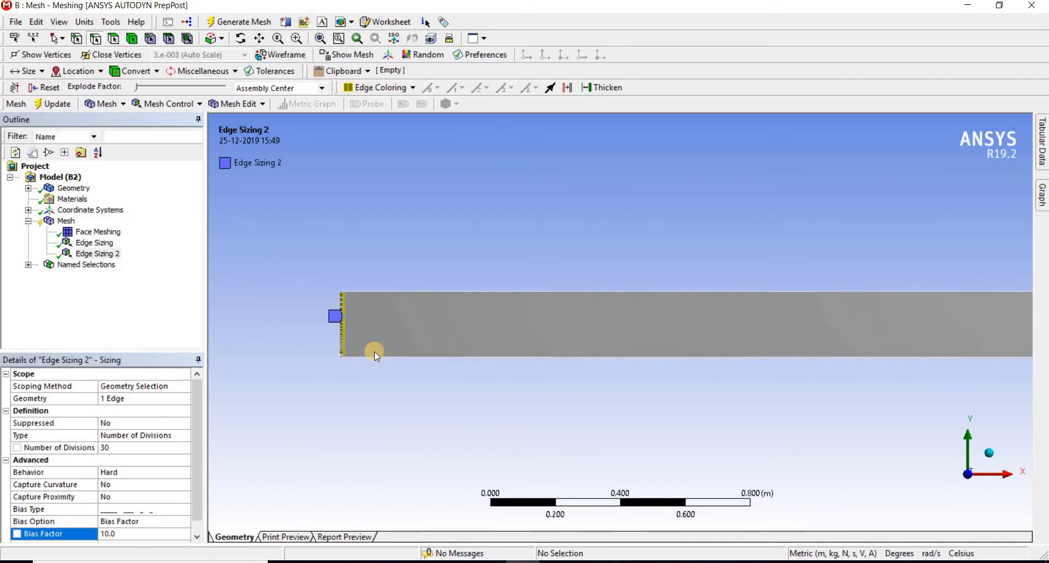
scroll(349, 339, up, 2)
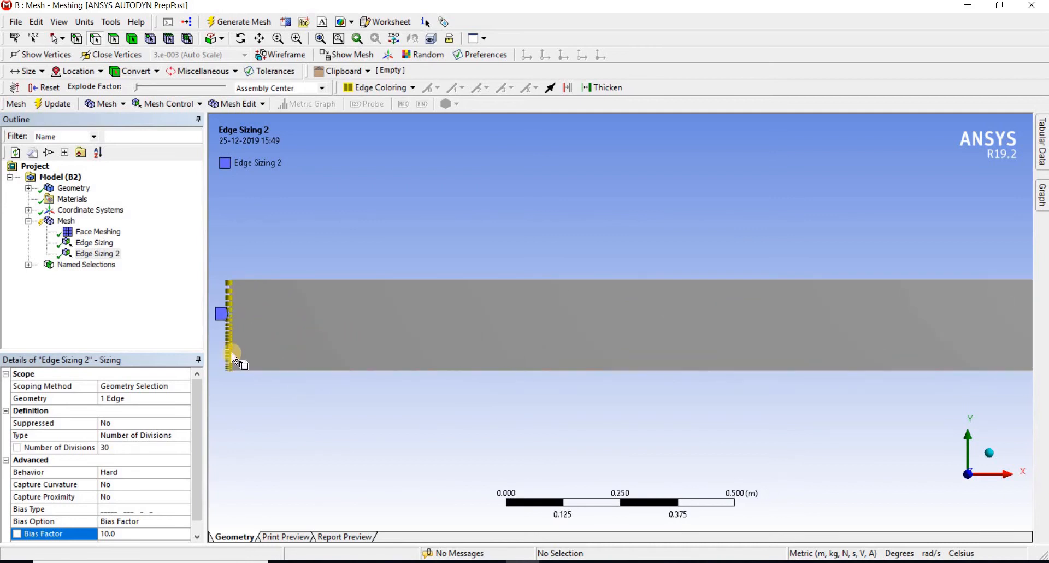
click(171, 509)
click(184, 509)
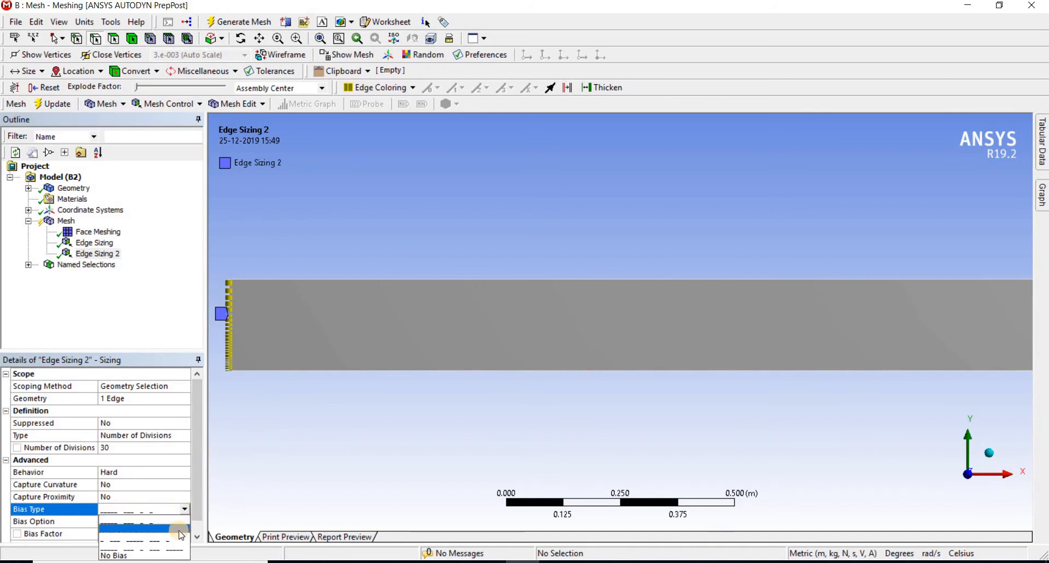
click(181, 529)
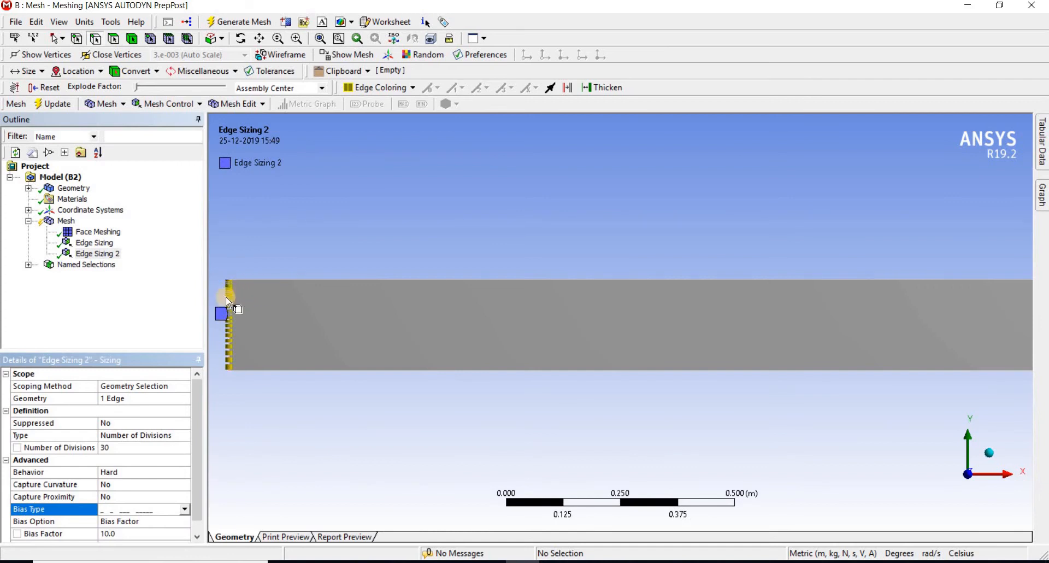
click(137, 531)
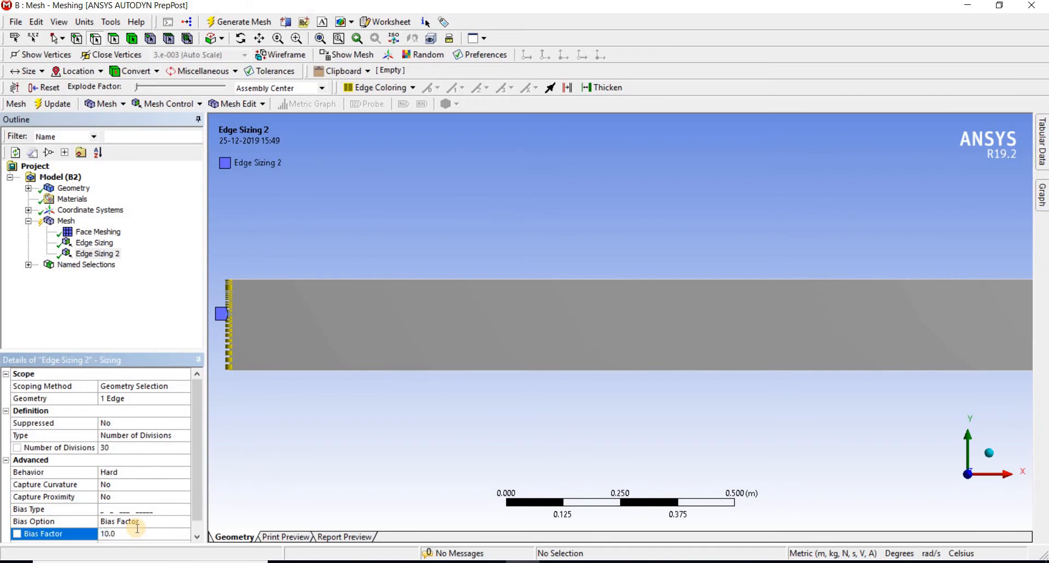
Regenerate the mesh with the biased left-edge sizing and inspect the layers near the pipe's upper wall
click(62, 221)
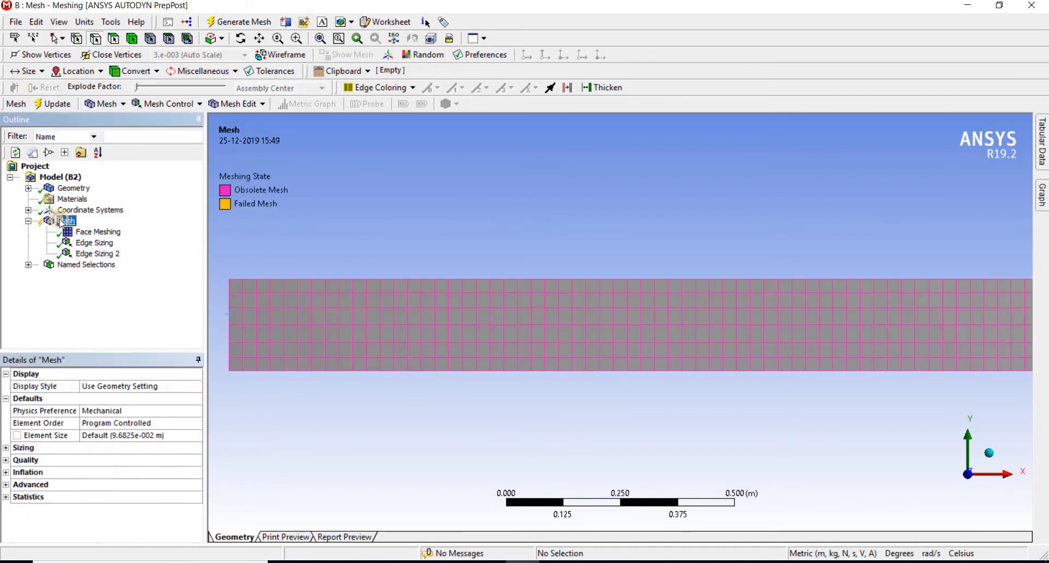
right_click(62, 221)
click(112, 265)
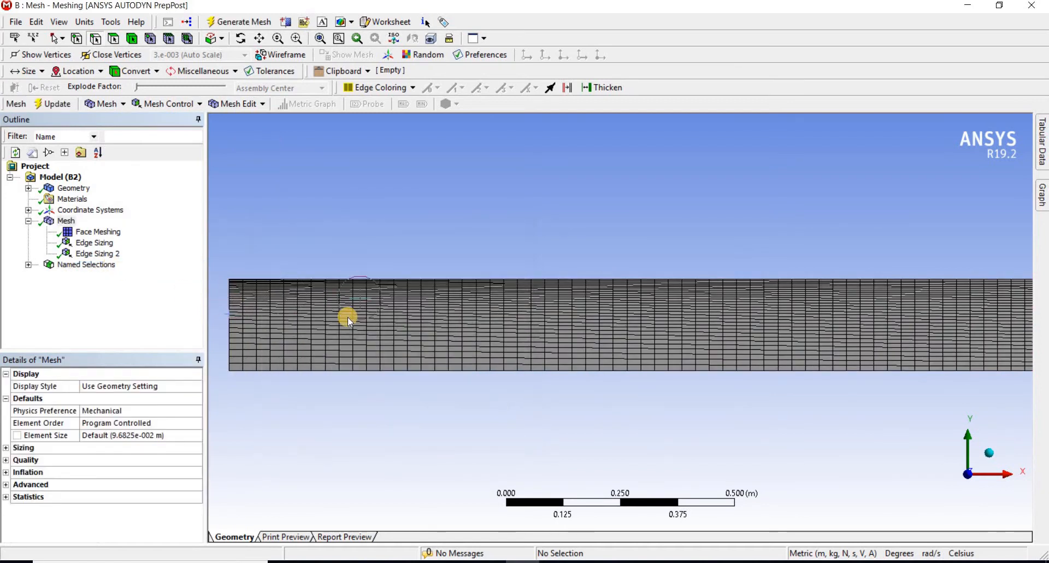
scroll(525, 299, up, 5)
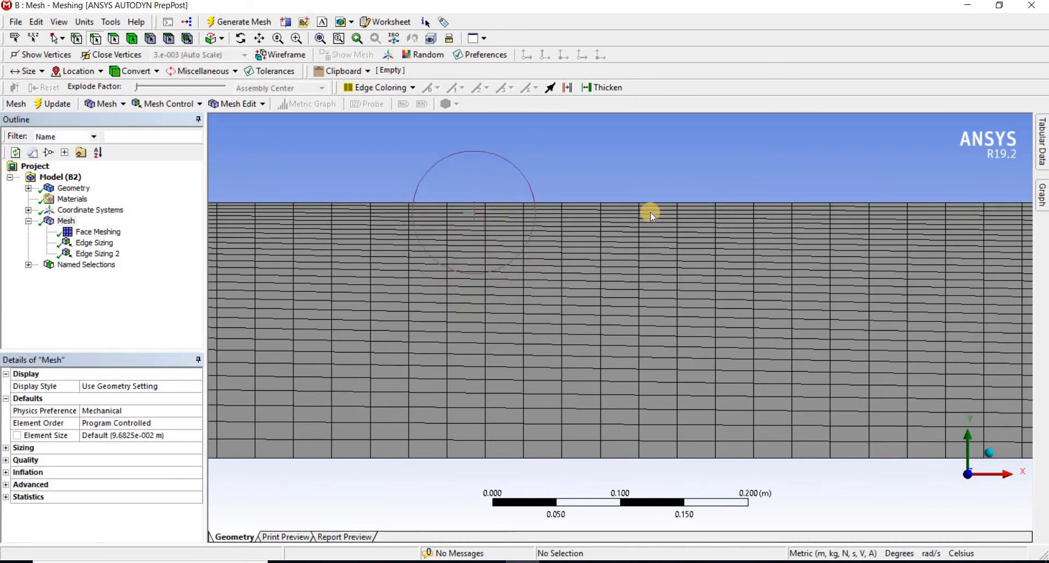
scroll(680, 299, down, 8)
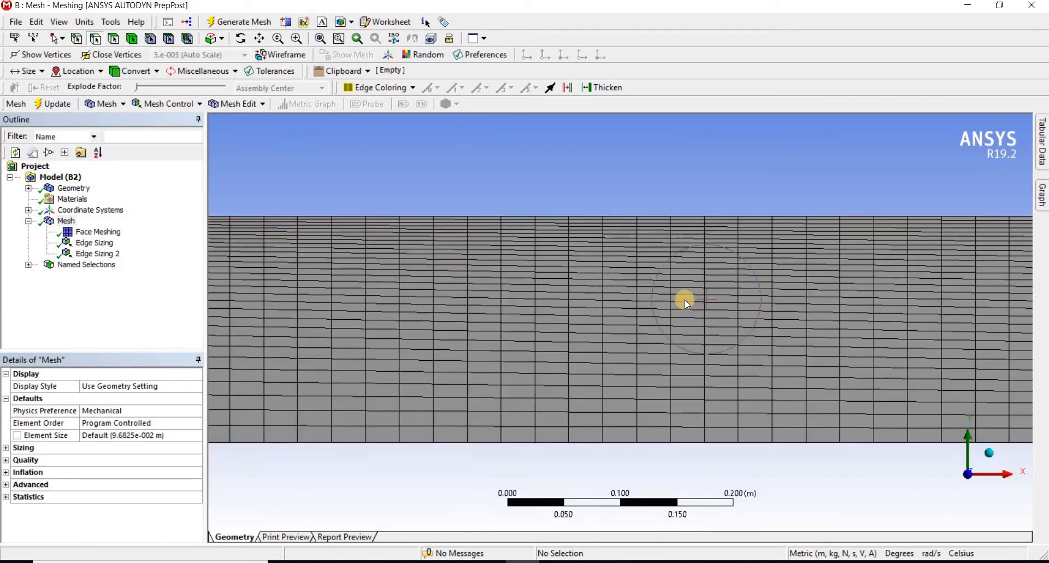
scroll(874, 356, down, 1)
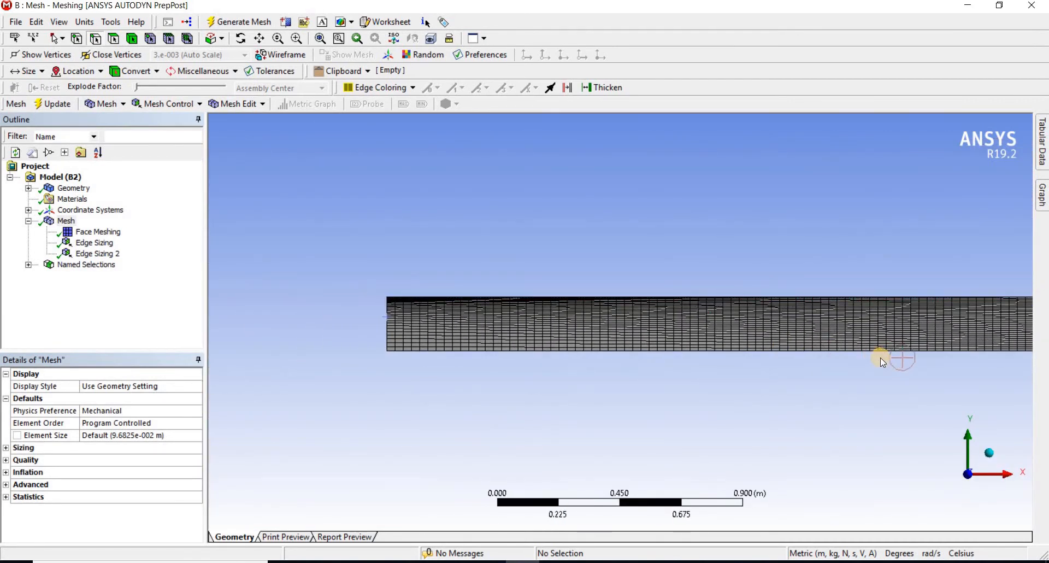
scroll(879, 357, up, 1)
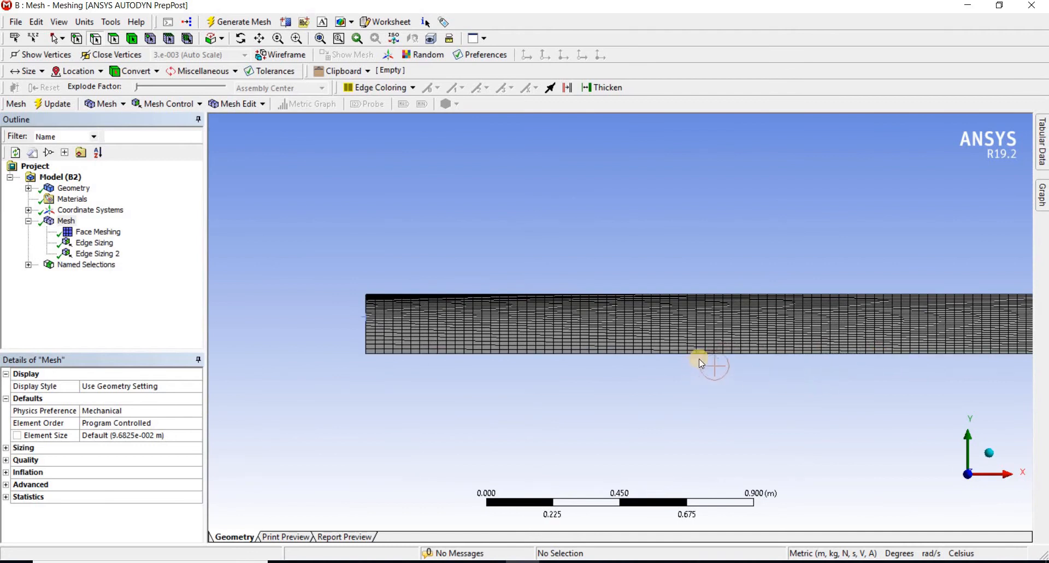
Insert a third Sizing control scoped to the pipe's short right vertical edge
mouse_move(700, 363)
ctrl+middle_down()
mouse_move(438, 356)
mouse_move(435, 347)
ctrl+middle_up()
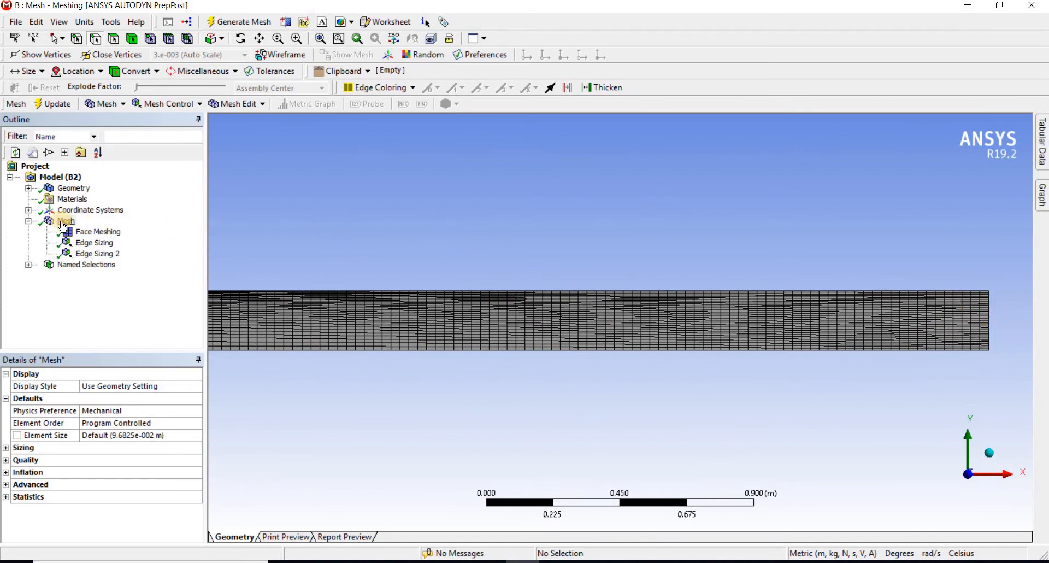
click(182, 105)
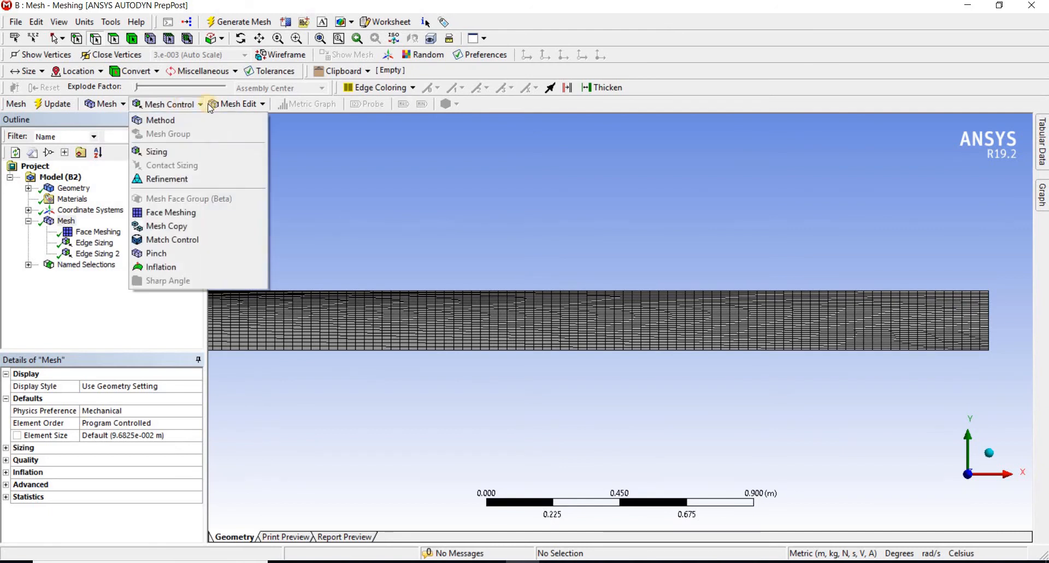
click(215, 153)
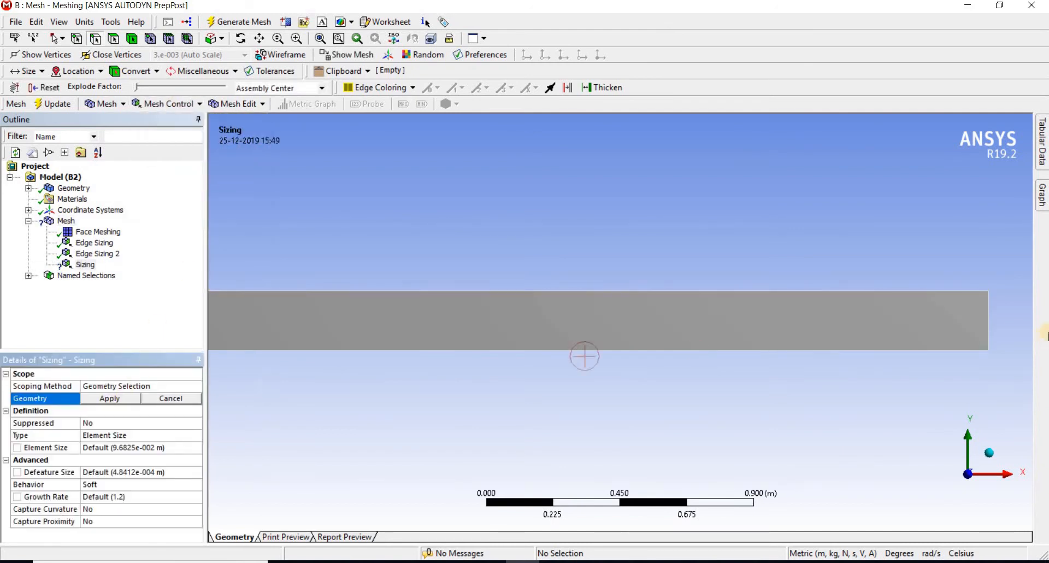
click(989, 321)
click(105, 398)
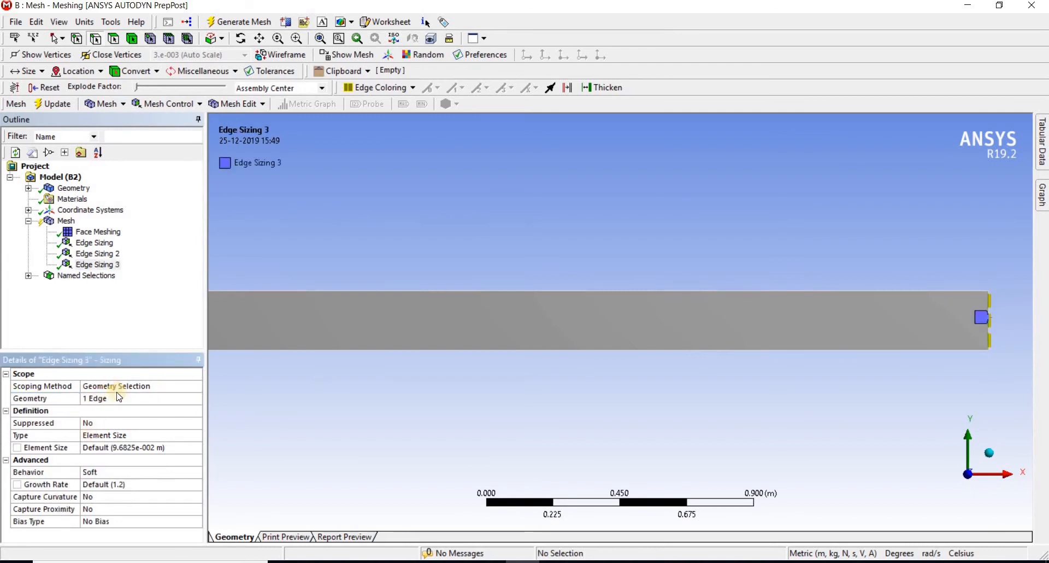
Define the right-edge sizing by Number of Divisions with 30 divisions and Hard behavior
click(172, 436)
click(183, 436)
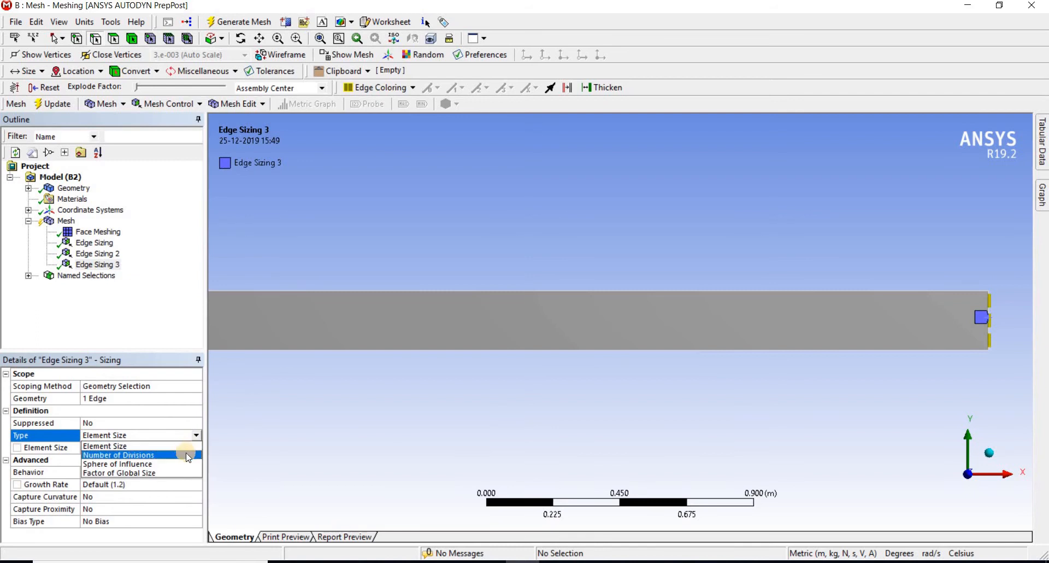
click(185, 454)
click(143, 447)
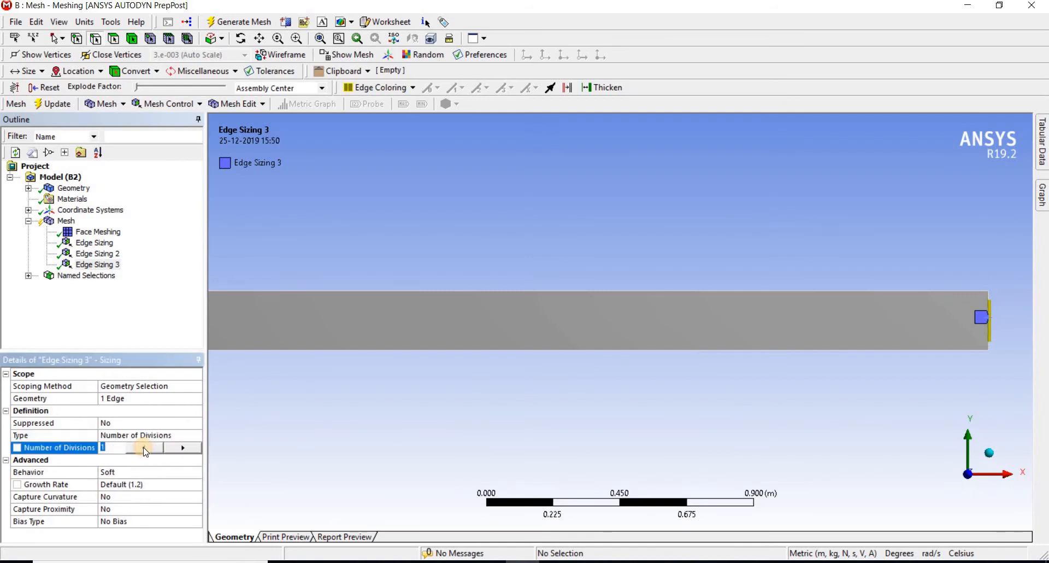
text(30)
key(Return)
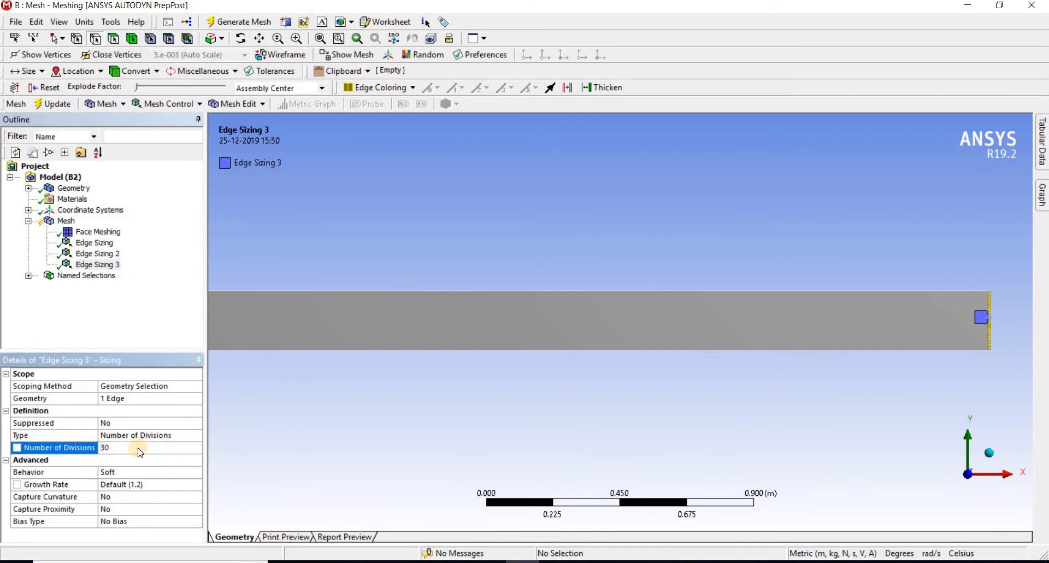
click(141, 472)
click(197, 472)
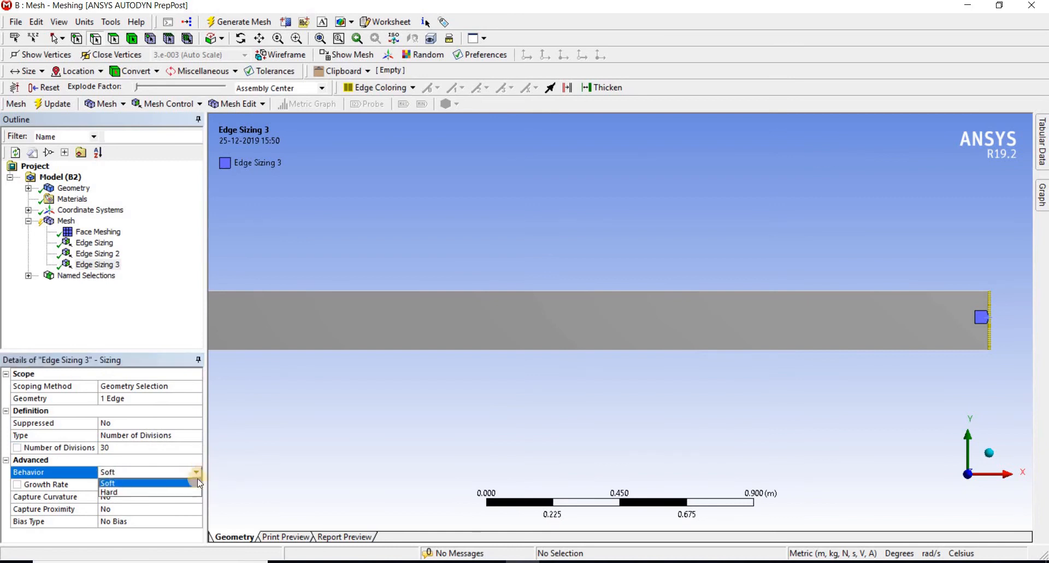
click(195, 491)
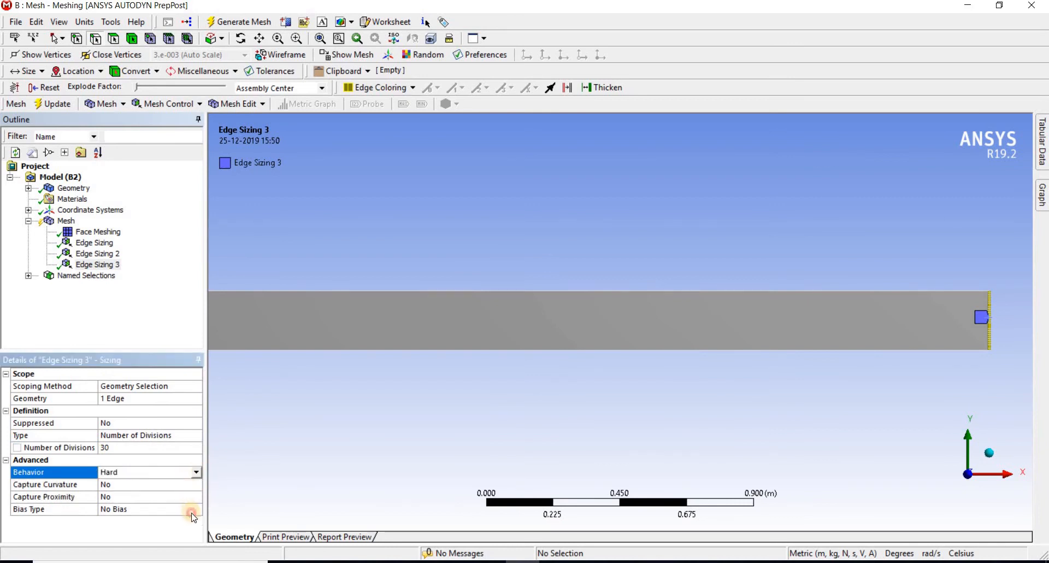
Apply the long-to-short dash bias type to the right-edge sizing with a bias factor of 10, and check the edge's division spacing
click(191, 512)
click(196, 509)
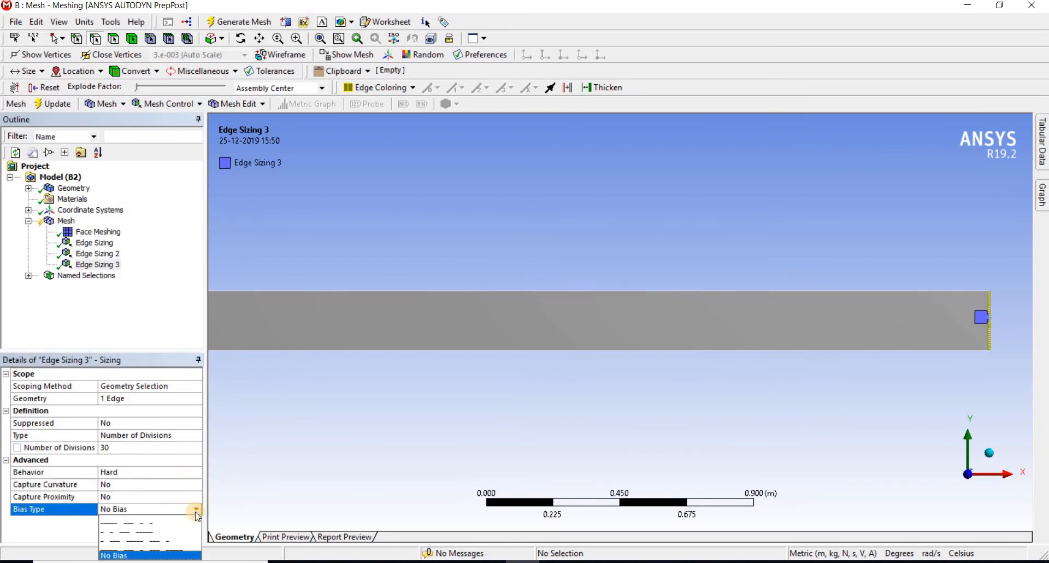
click(157, 522)
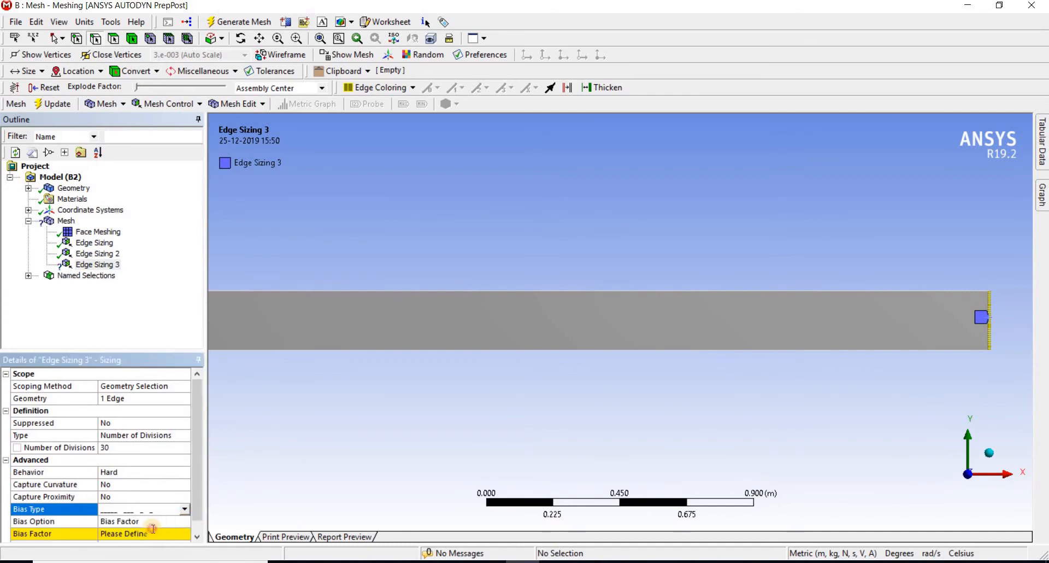
click(153, 528)
text(10)
key(Return)
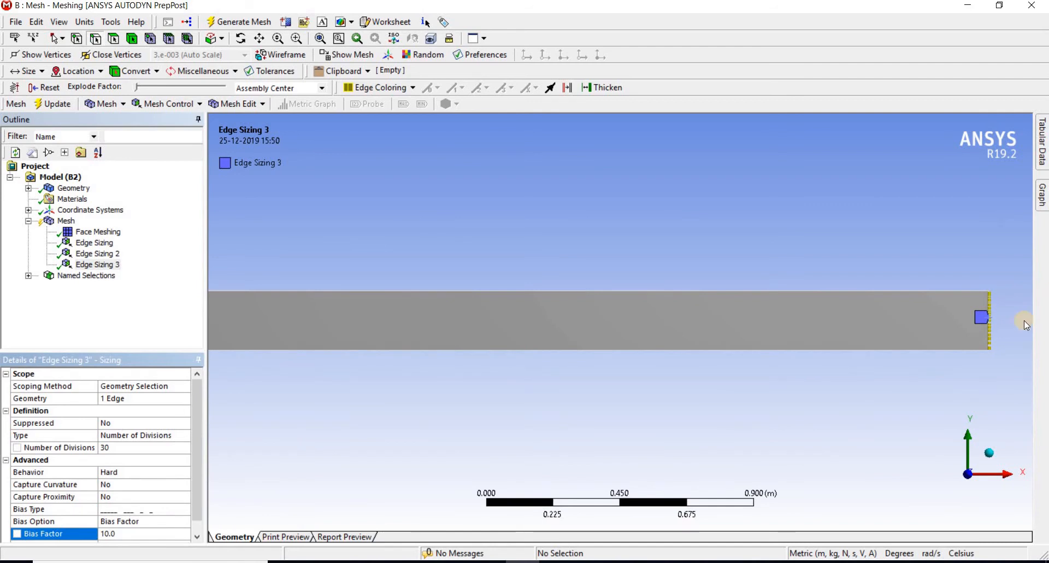
scroll(988, 345, up, 2)
ctrl+middle_drag(965, 406, 509, 420)
scroll(857, 306, up, 3)
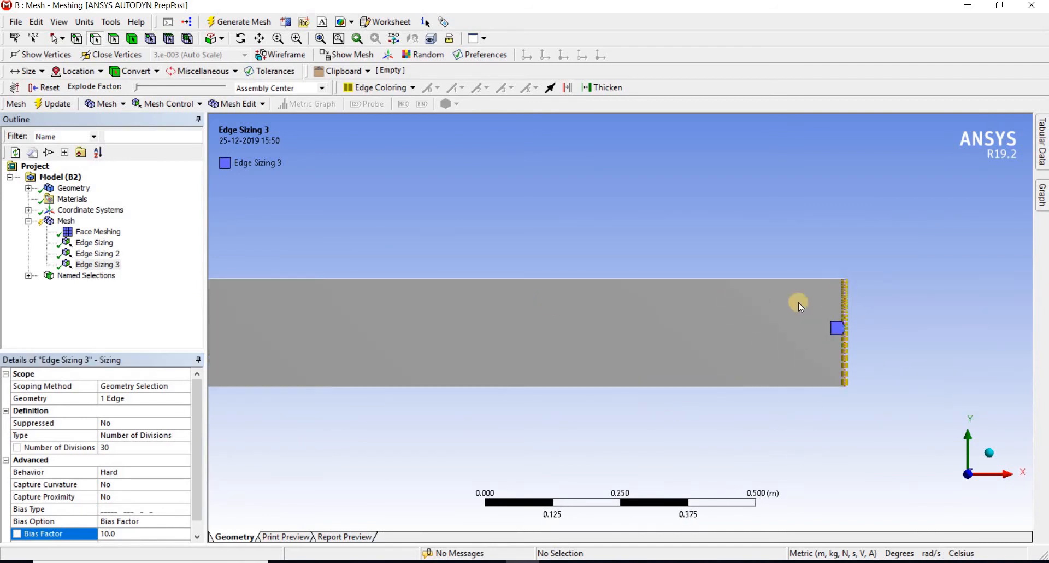
Regenerate the mesh with both biased vertical-edge sizings and inspect it along the pipe
click(60, 221)
right_click(60, 220)
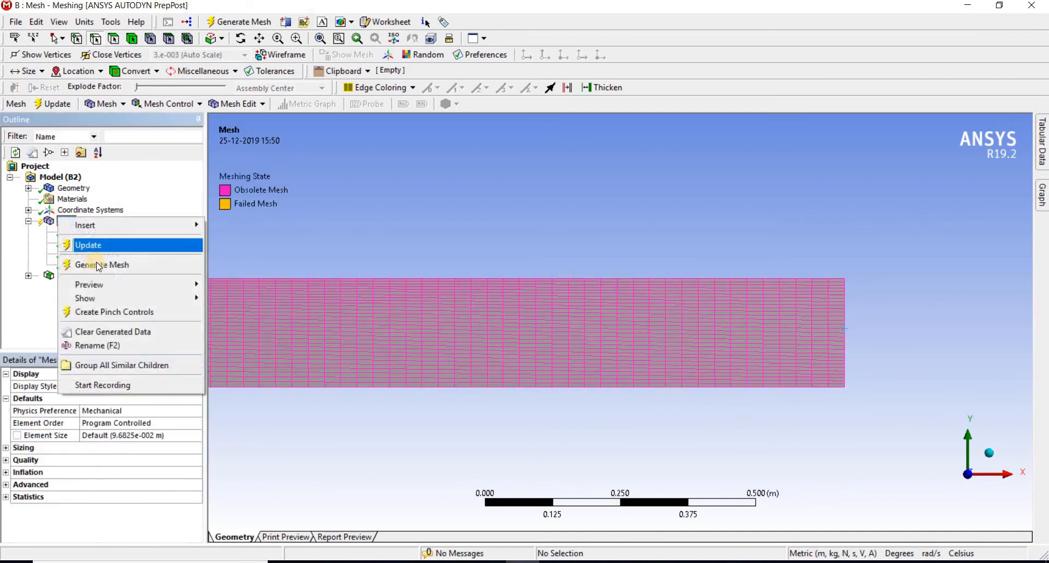
click(123, 263)
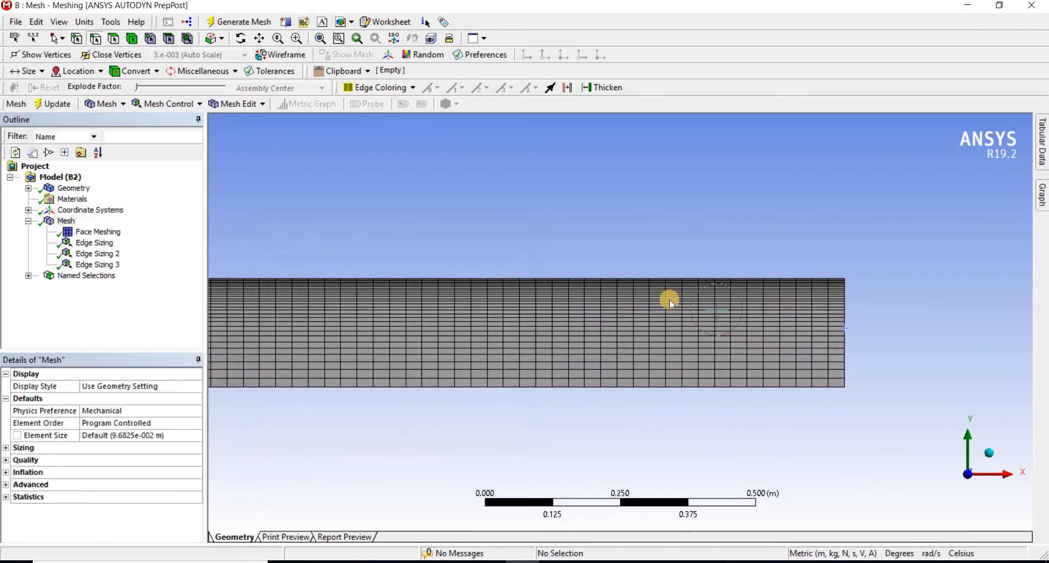
scroll(596, 314, up, 3)
scroll(668, 279, down, 5)
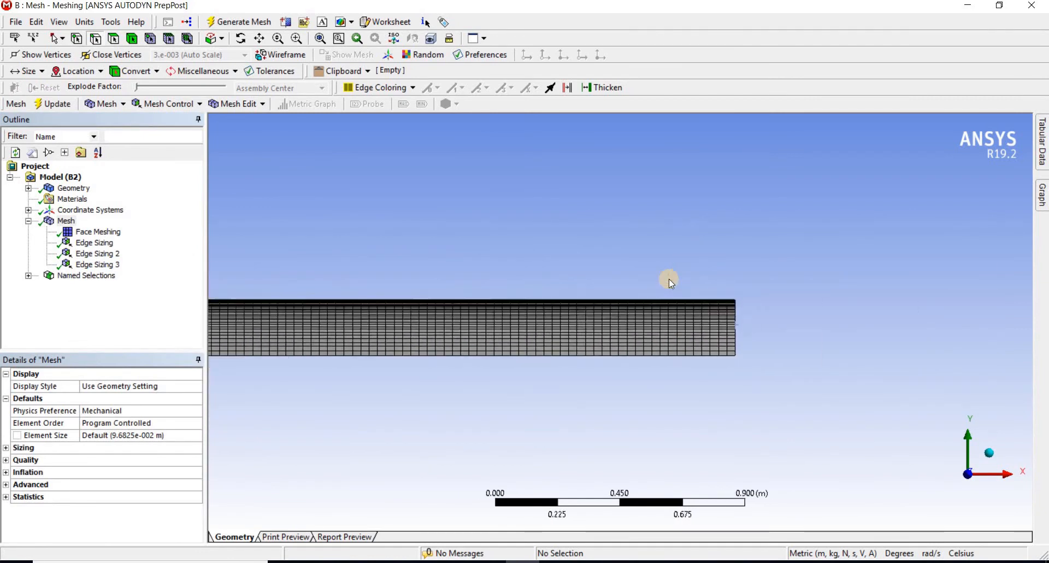
ctrl+middle_drag(524, 365, 847, 355)
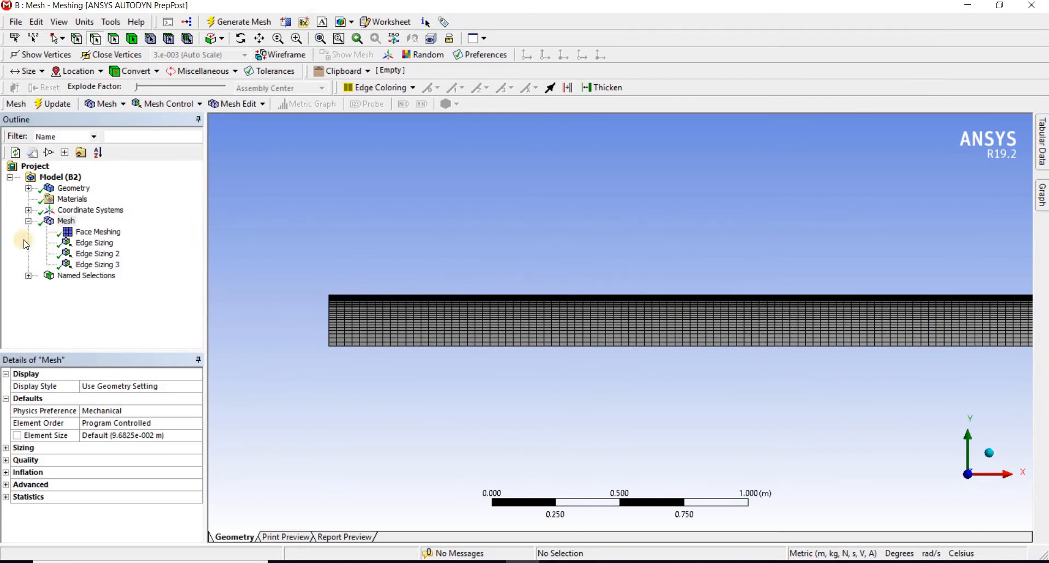
Review the edges assigned to the Inlet, Outlet, Wall and Axis named selections
click(75, 276)
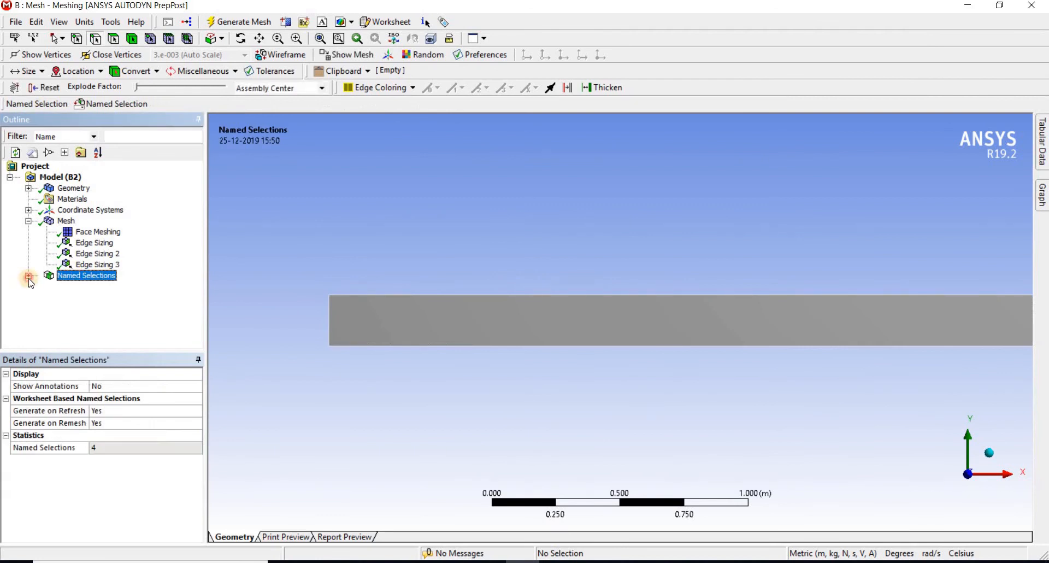
click(29, 275)
click(85, 287)
click(94, 300)
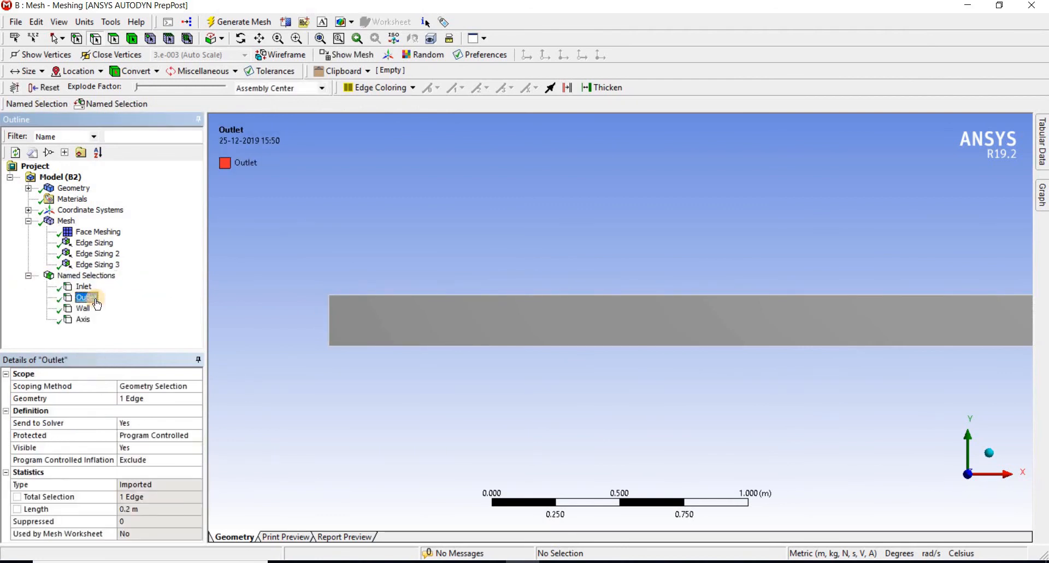
scroll(785, 360, down, 2)
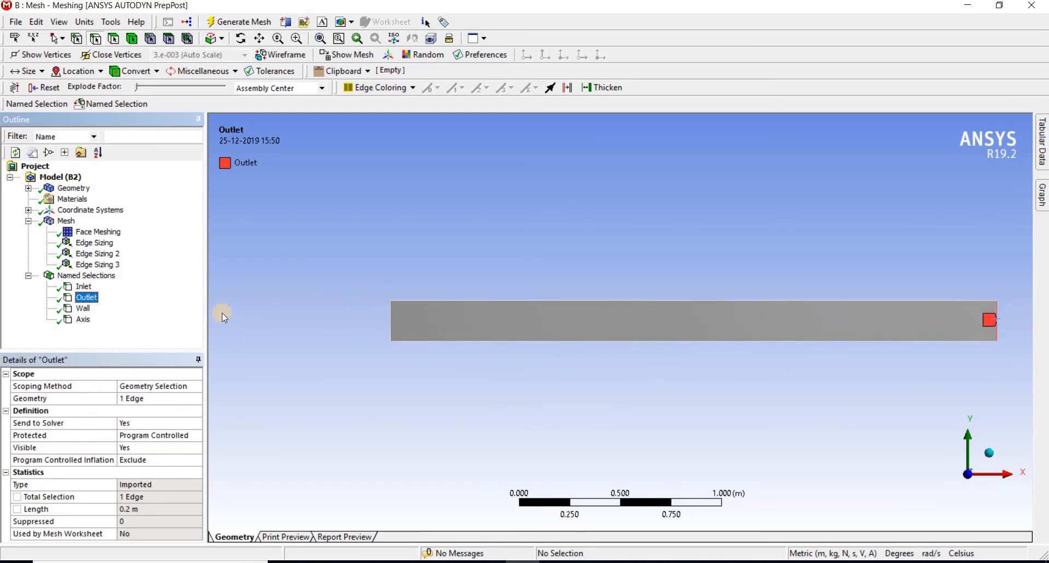
click(82, 308)
click(82, 319)
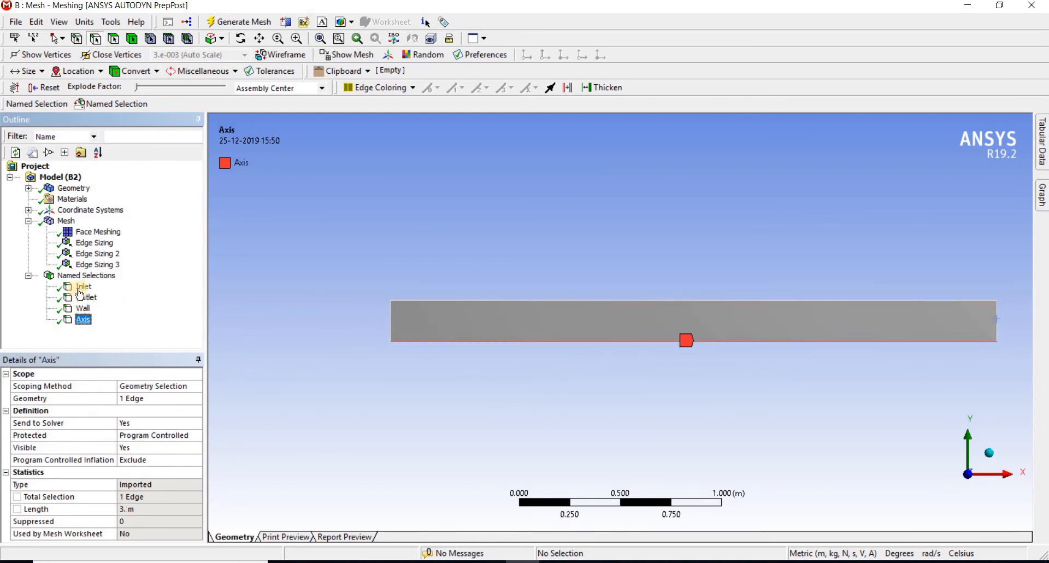
Insert a new named selection scoped to the pipe's rectangular face
click(82, 275)
right_click(82, 275)
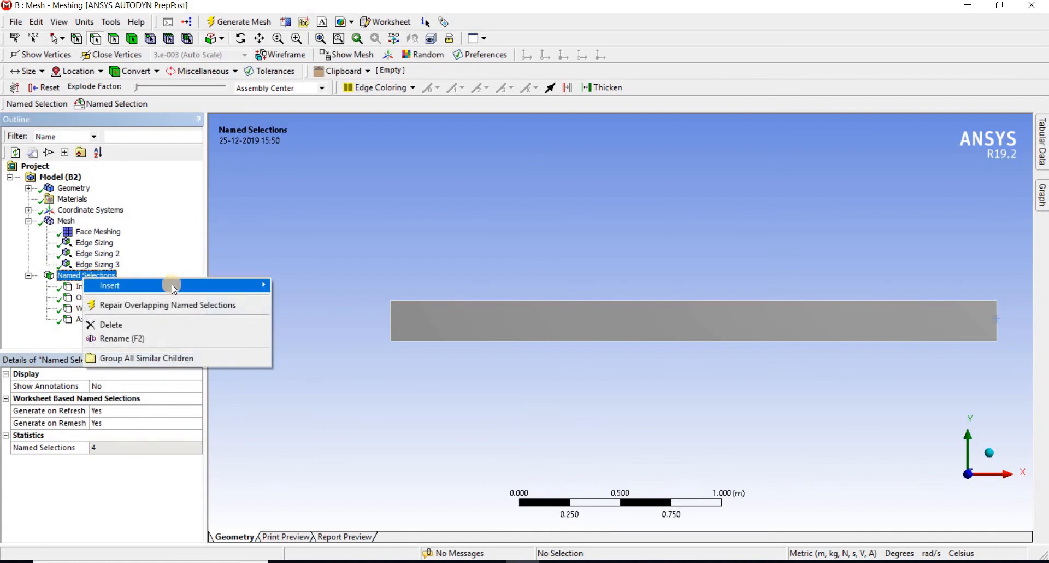
mouse_move(174, 285)
click(304, 285)
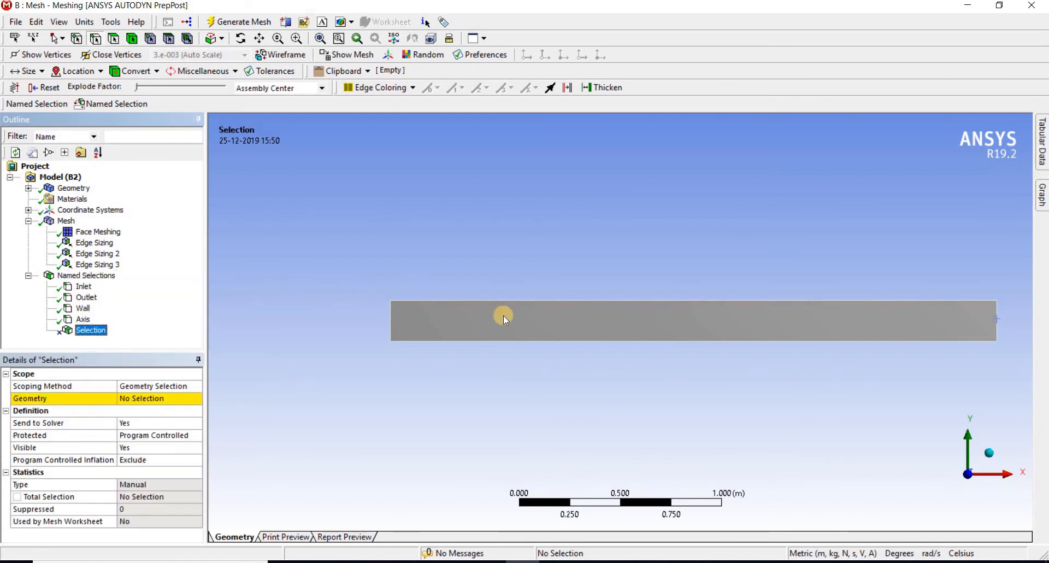
click(121, 39)
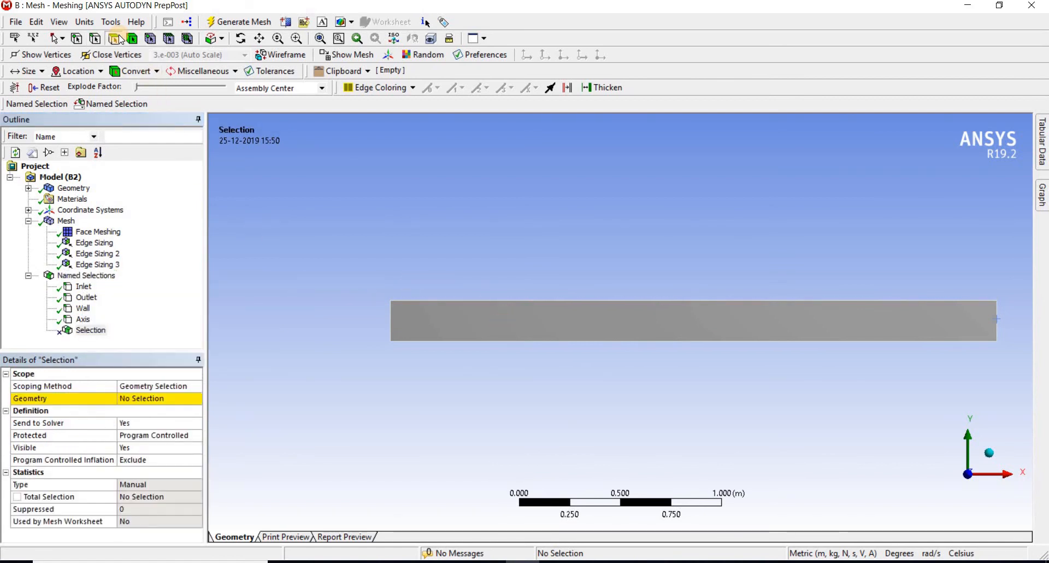
click(566, 326)
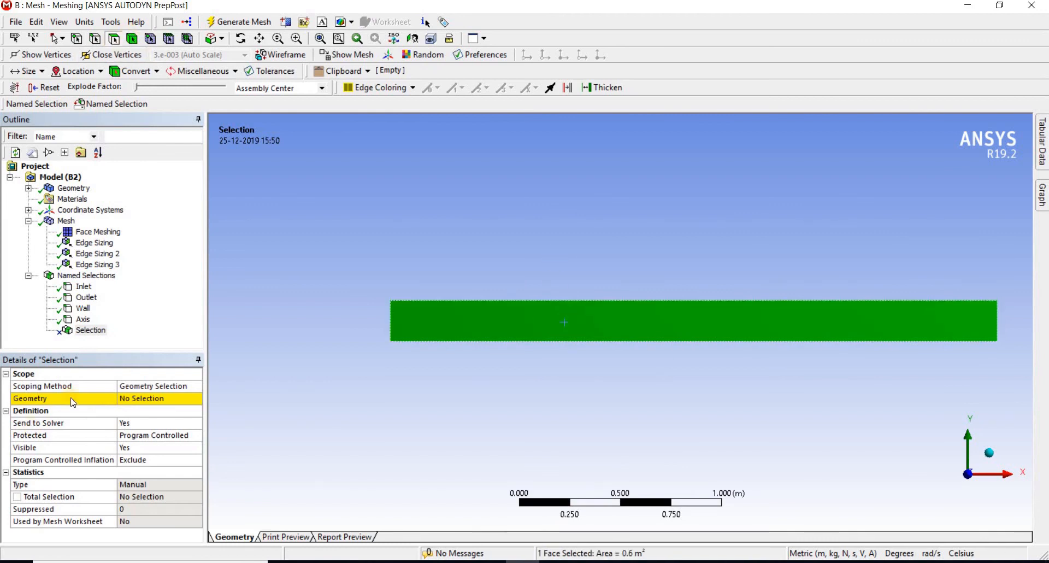
click(140, 401)
click(135, 398)
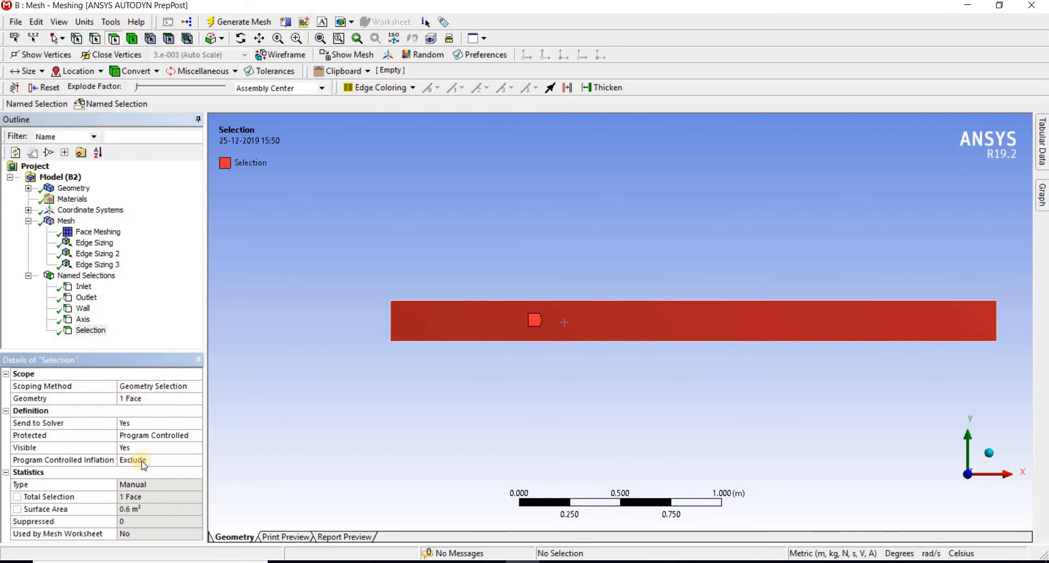
Rename the face's named selection as Fluid_domain
click(93, 330)
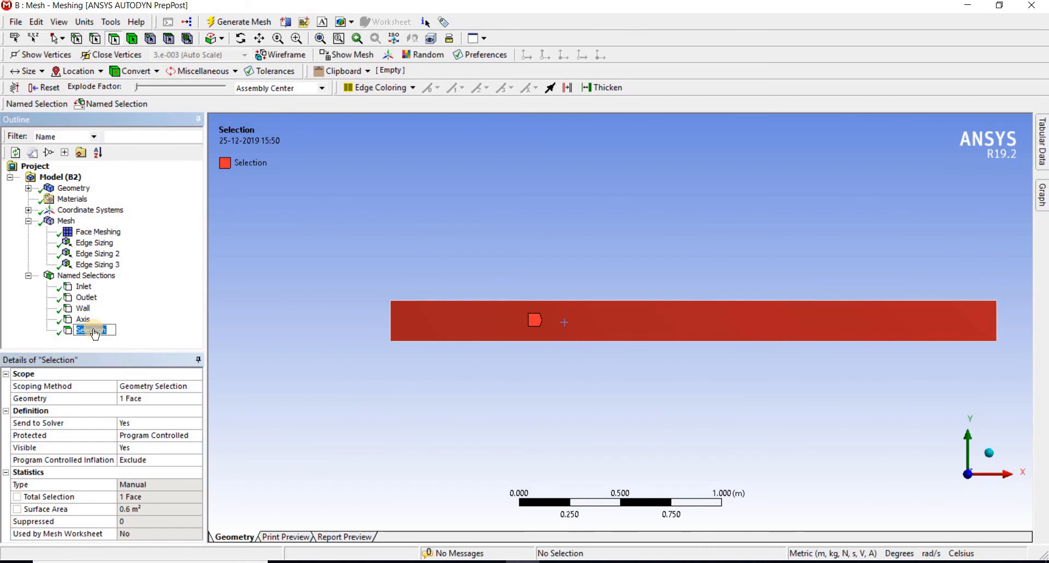
text(Fluid_domain)
key(Return)
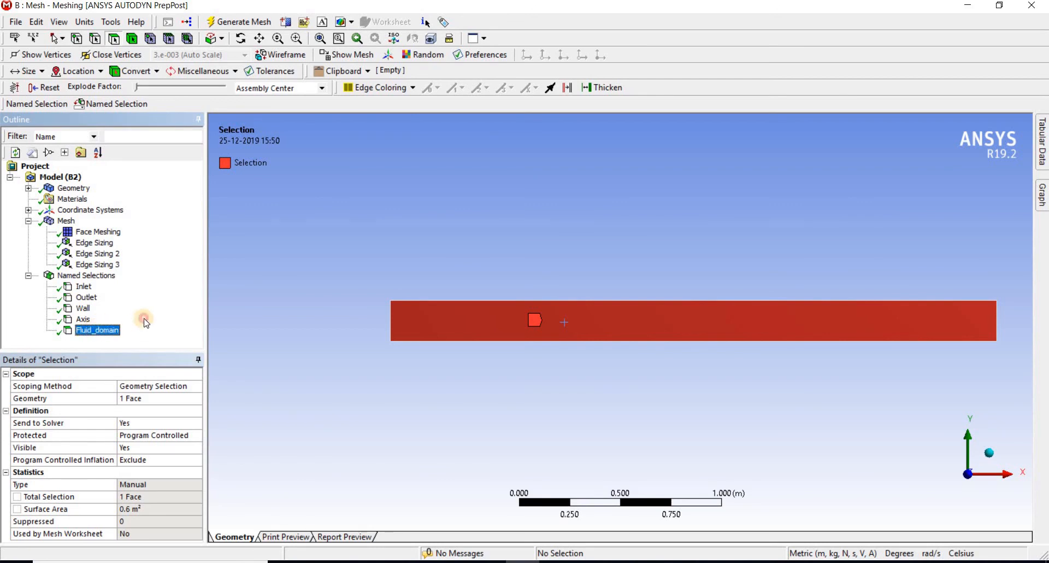
Collapse the Named Selections and Mesh branches, close the Meshing application, and save the project in Workbench
click(29, 275)
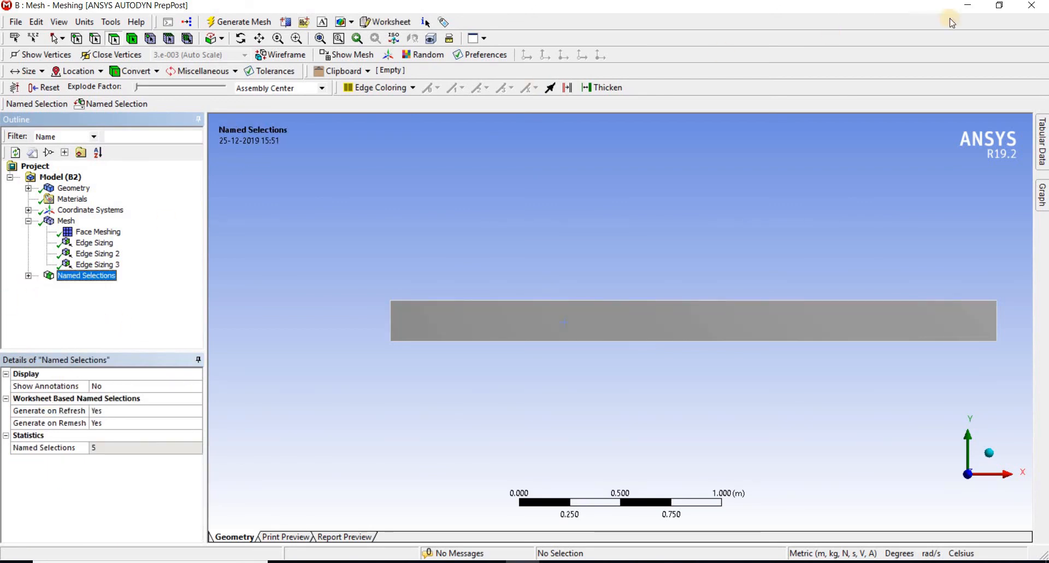
click(29, 220)
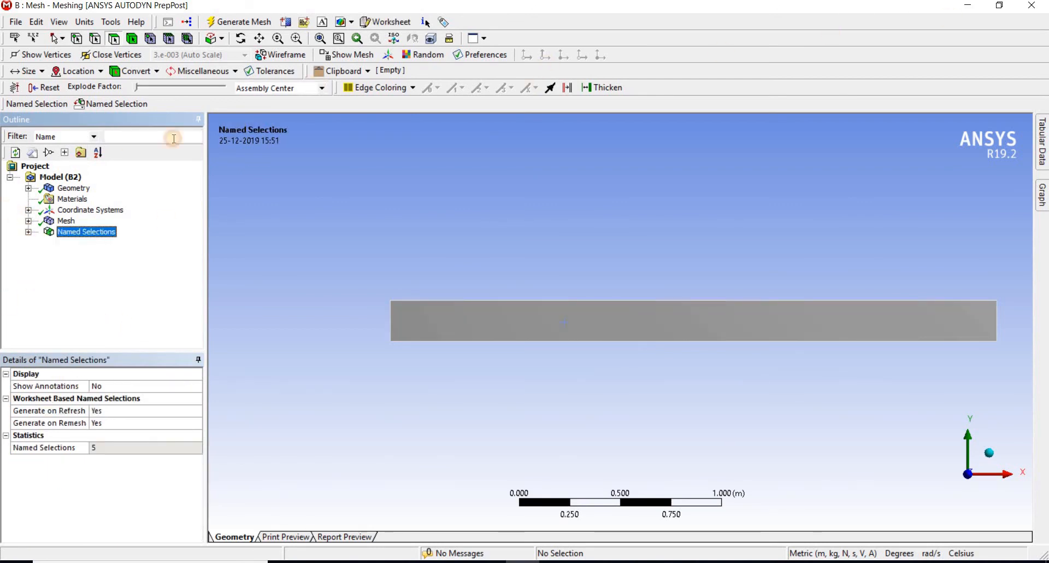
click(1037, 5)
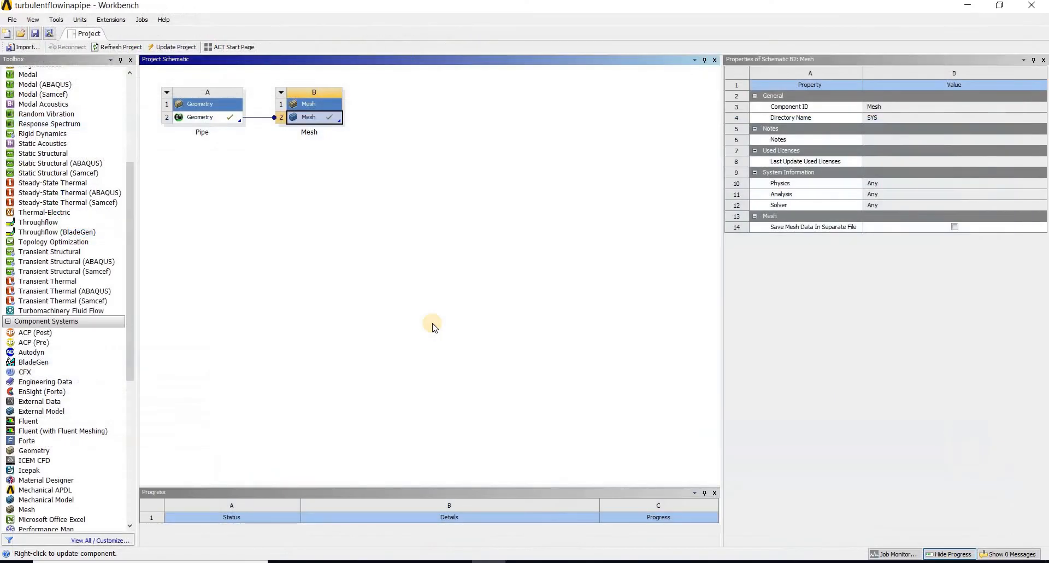
click(33, 35)
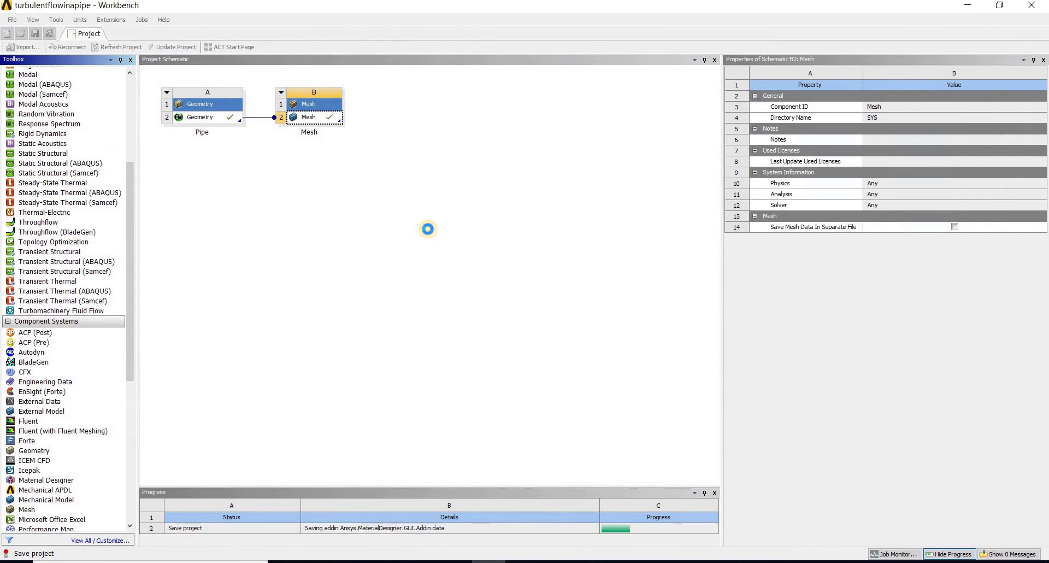